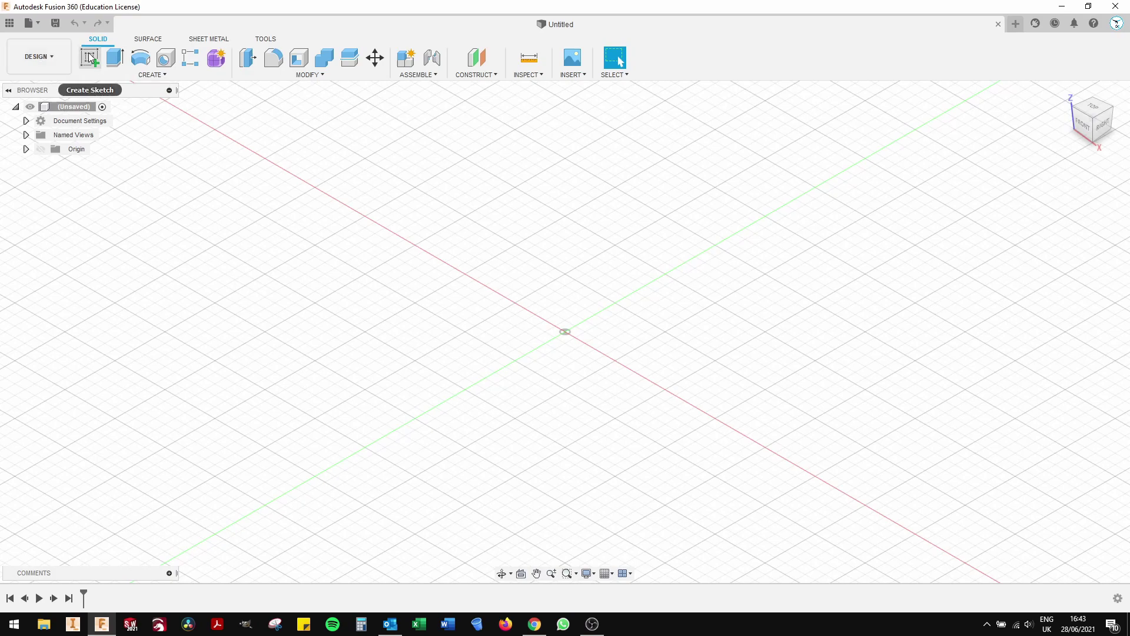
Start a new sketch on the horizontal XY origin plane
left_click(90, 57)
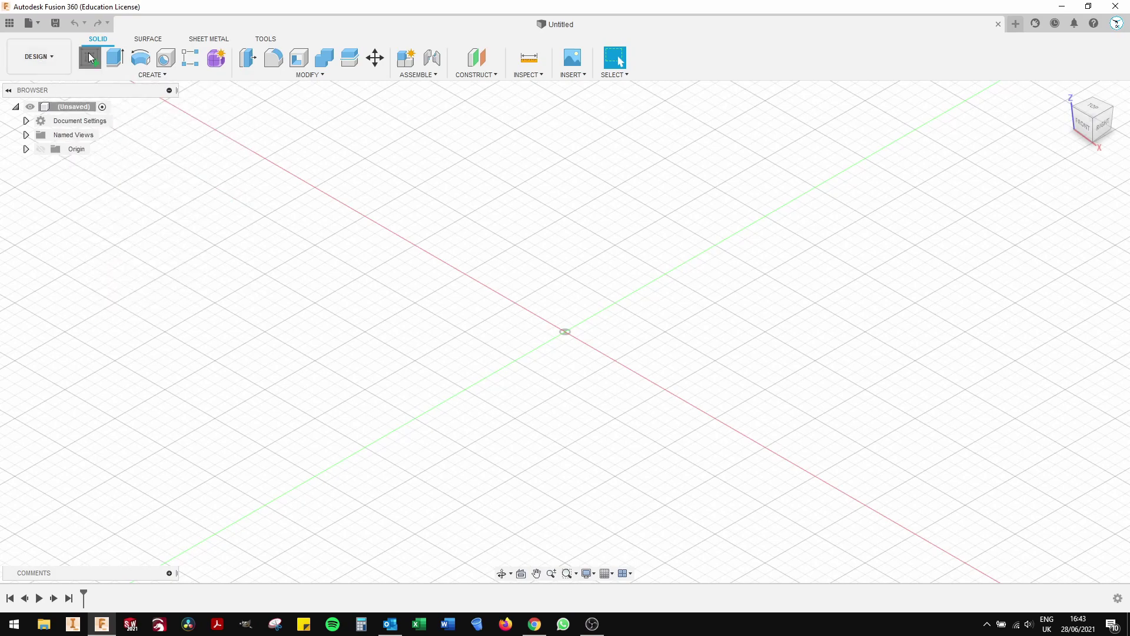
left_click(1093, 108)
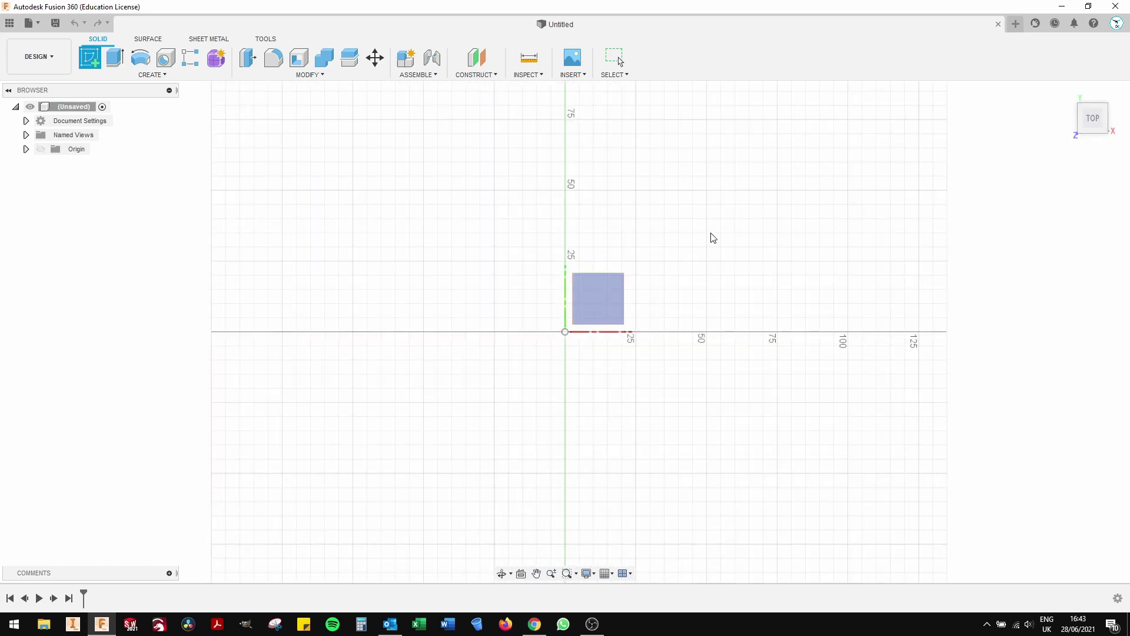
left_click(604, 316)
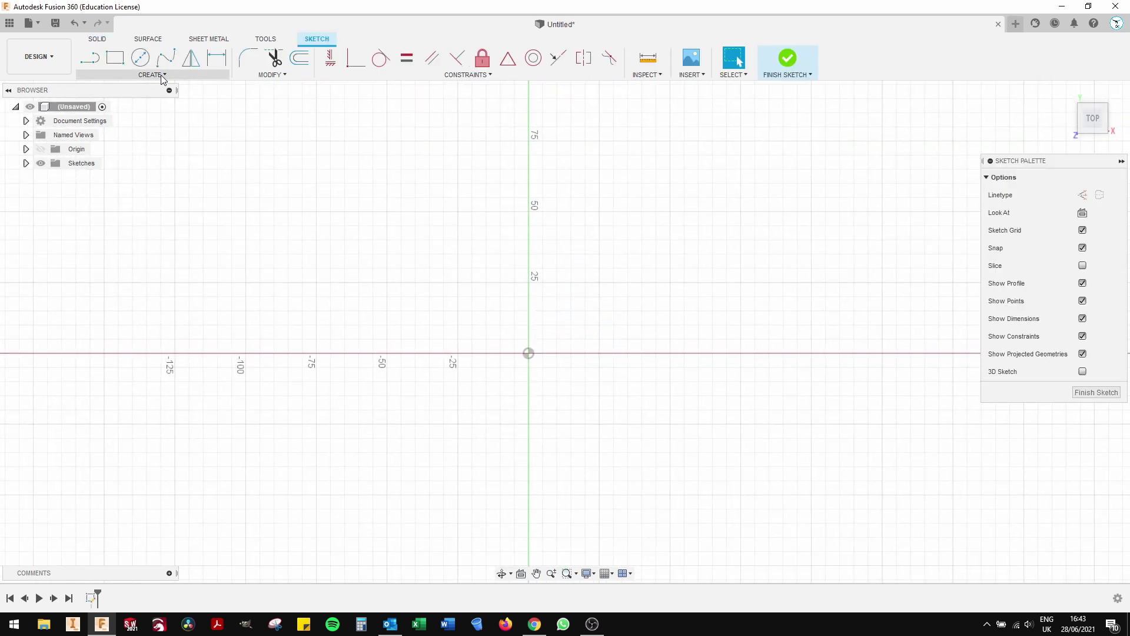
Draw an 800 by 800 mm centre rectangle centred on the origin
left_click(163, 75)
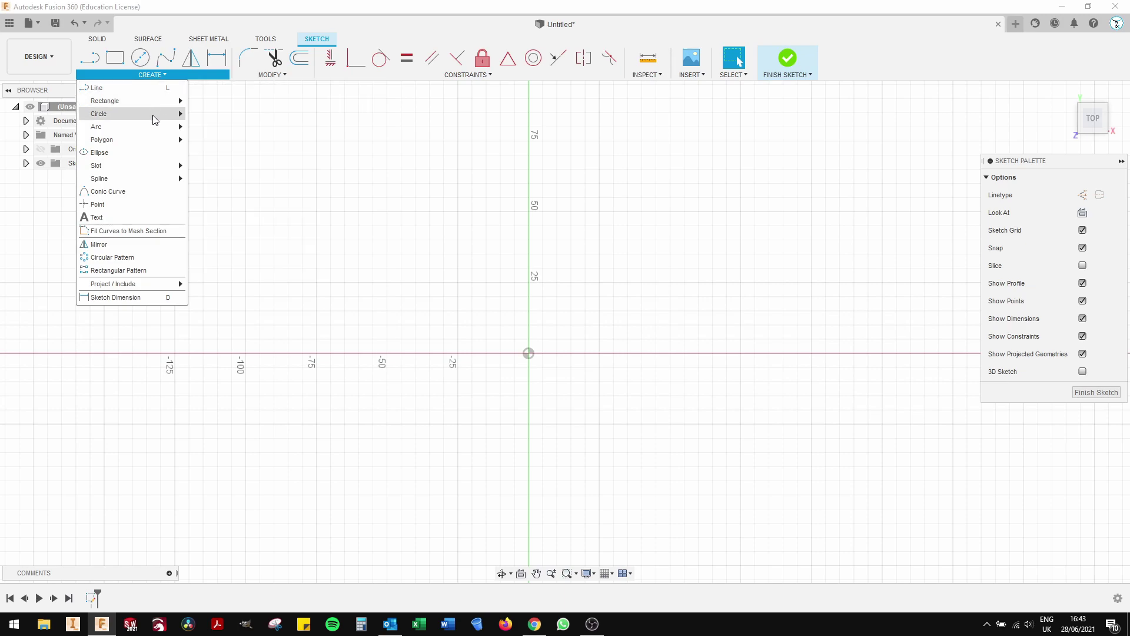
mouse_move(150, 104)
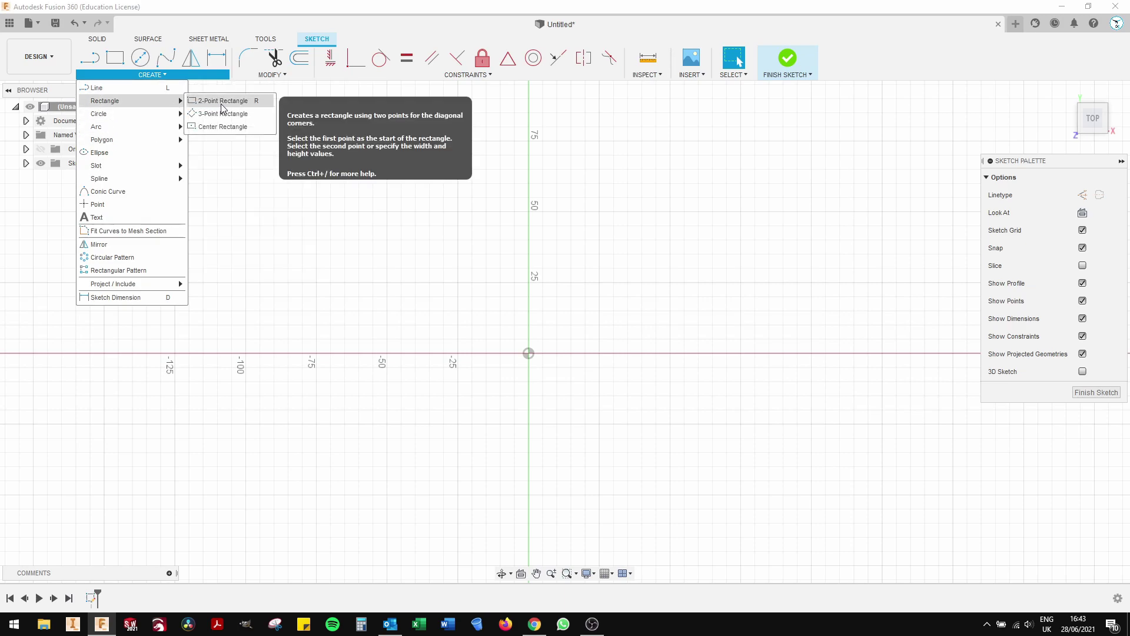
left_click(222, 128)
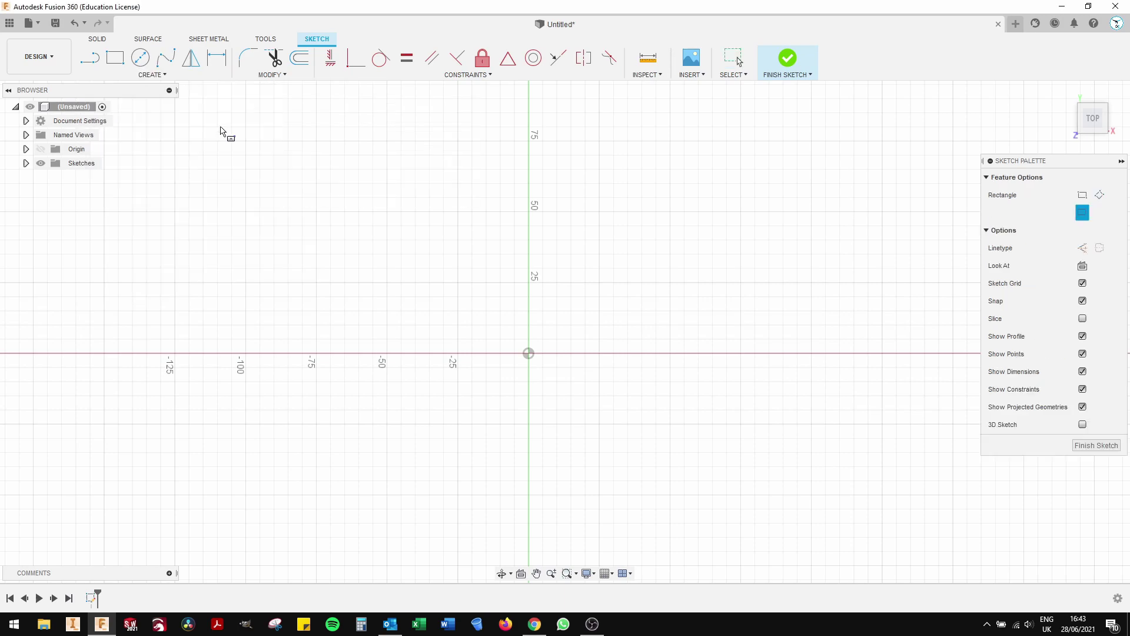
left_click(528, 354)
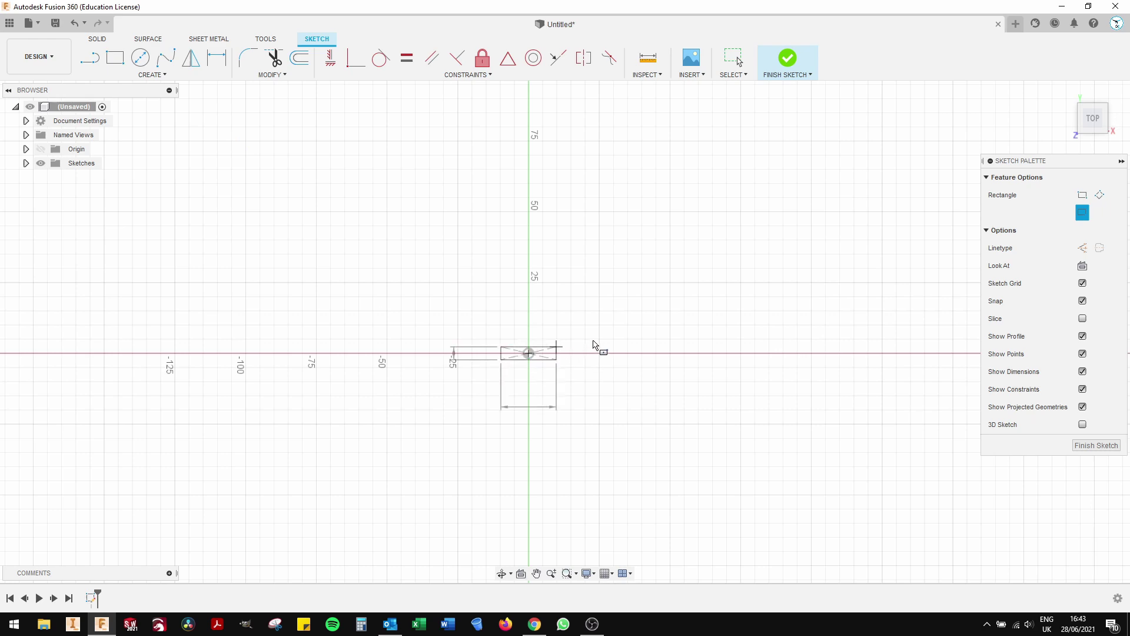
type("800")
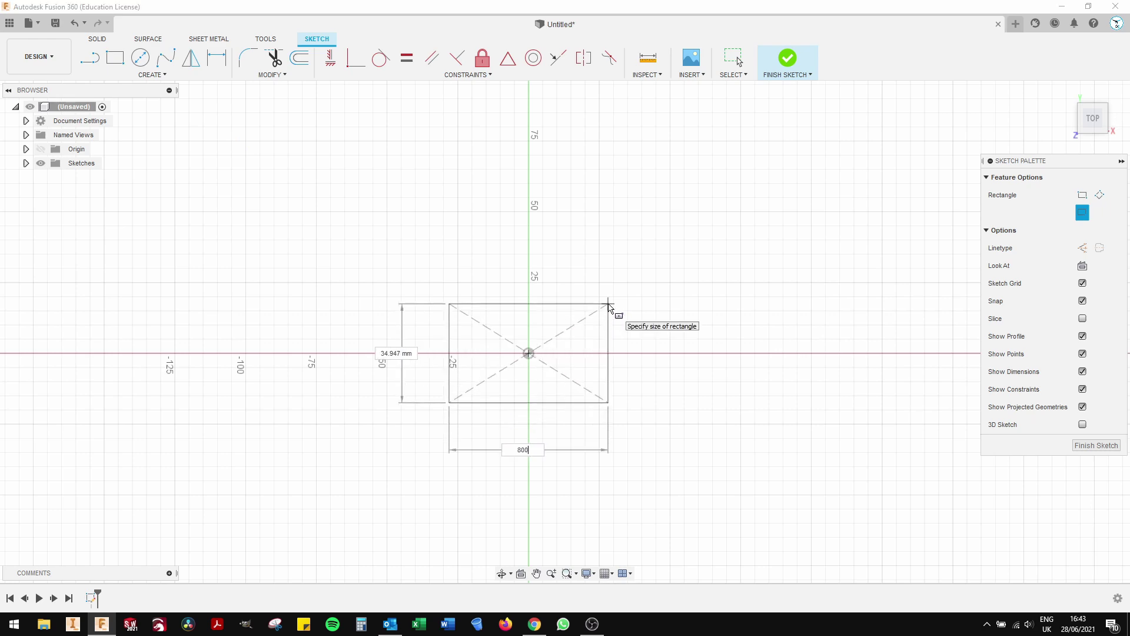
key("Tab")
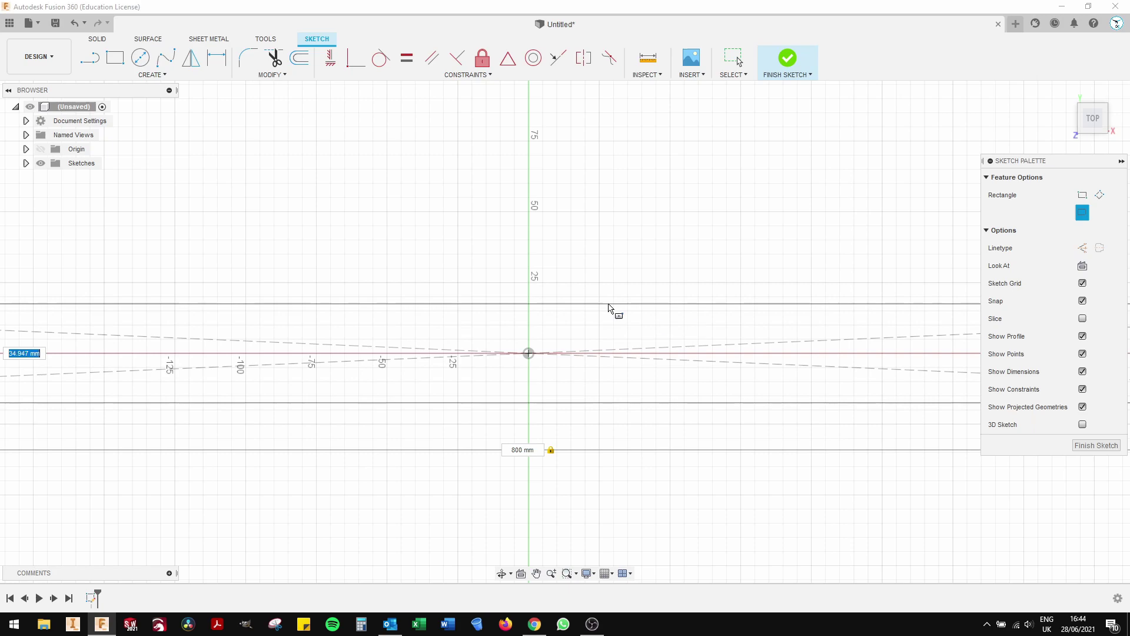
type("35")
key("Return")
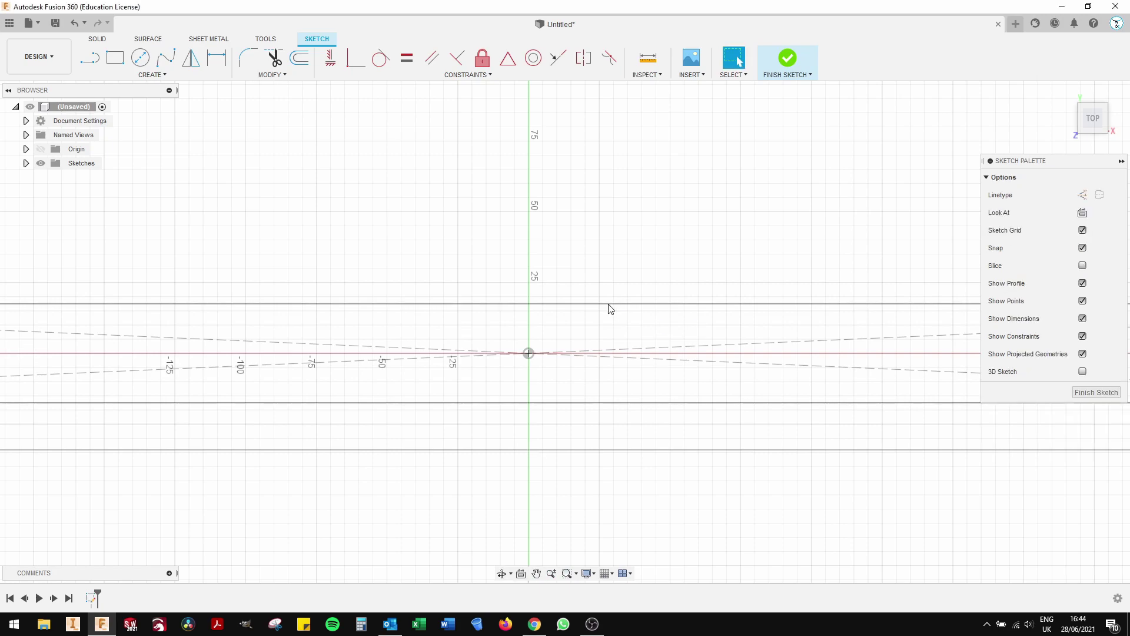
scroll(609, 307, "down", 6)
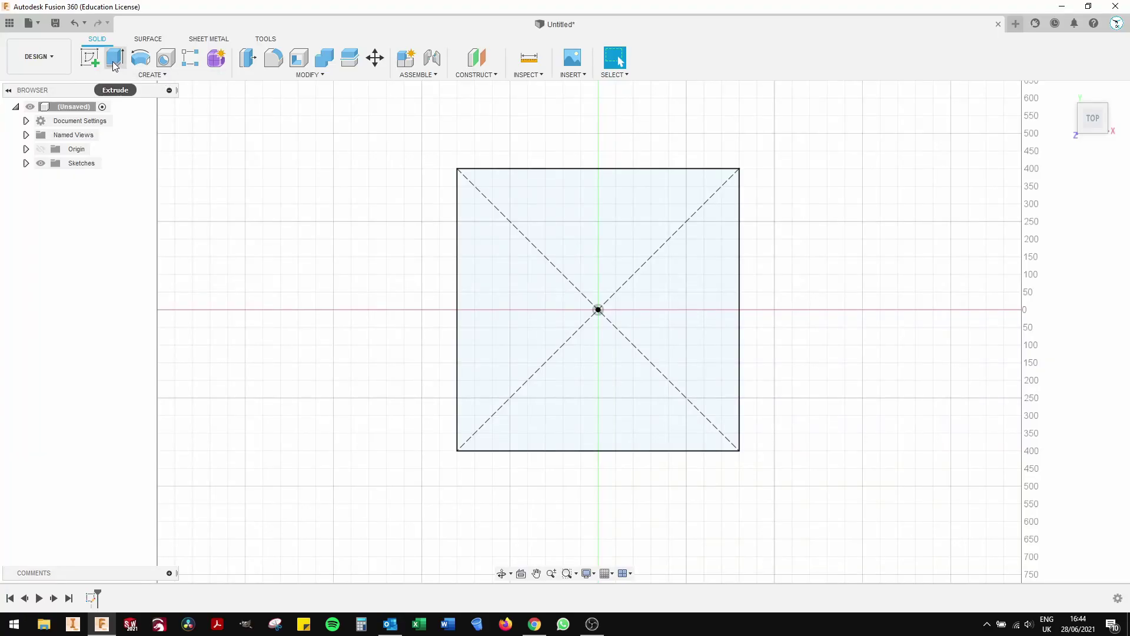
Extrude the square profile 18 mm as a new body
left_click(114, 59)
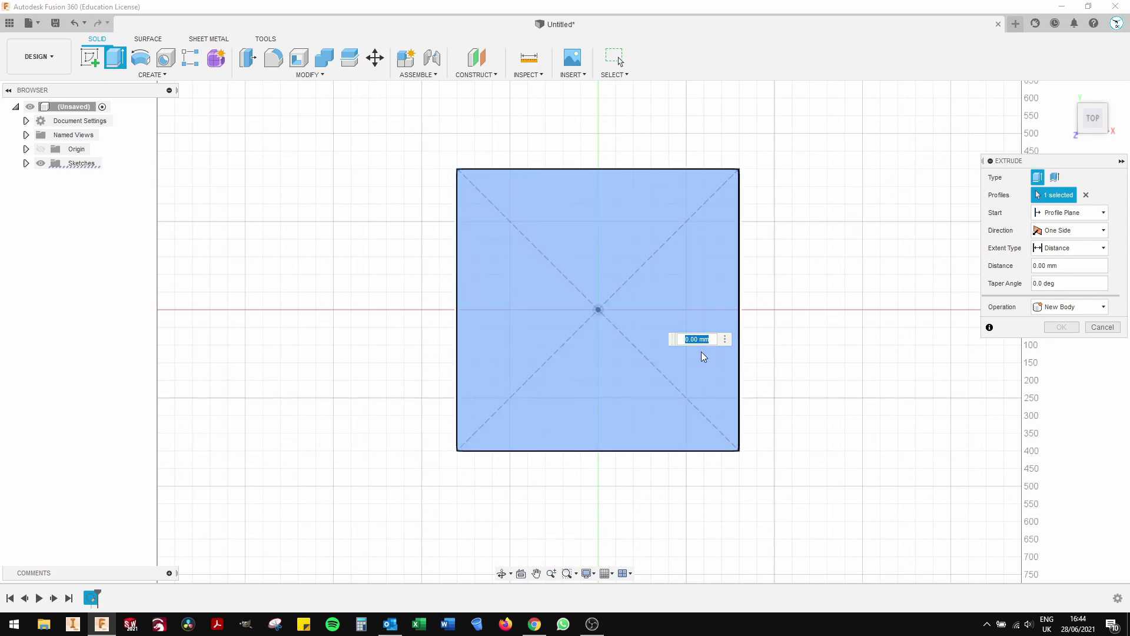
type("18")
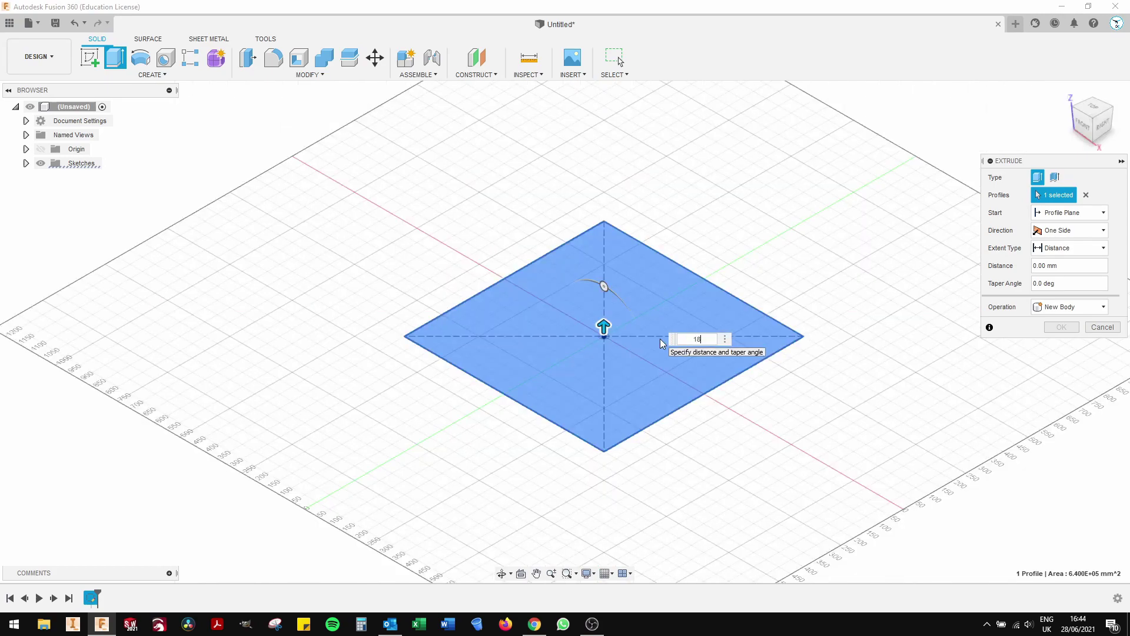
key("Return")
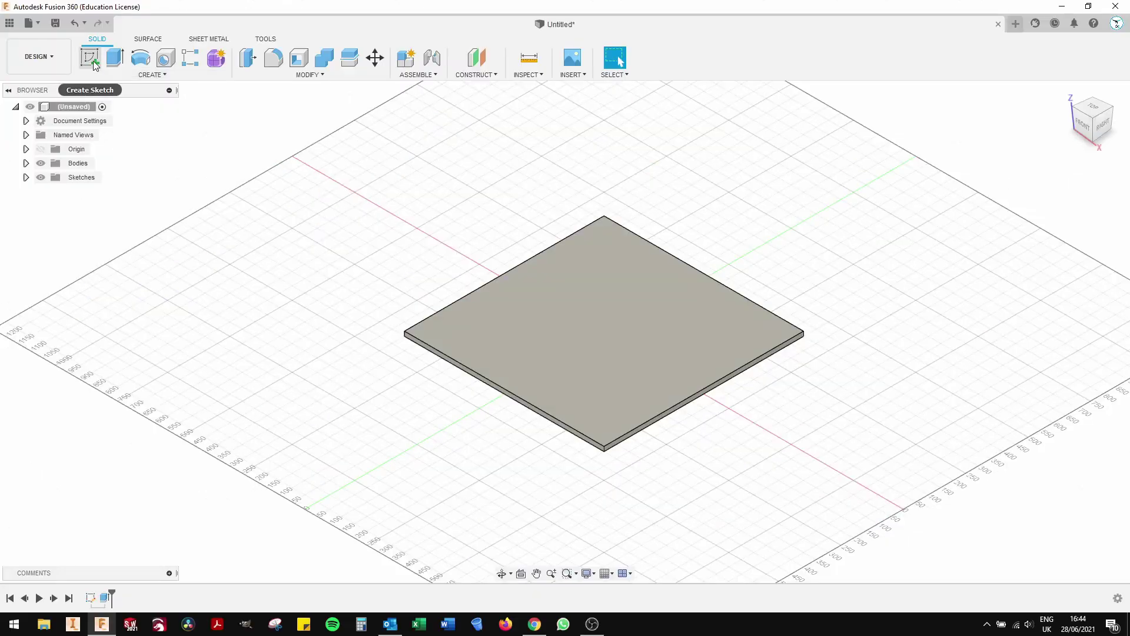
Sketch a 50 mm line on the plate's top face, running from the lower-left corner along the bottom edge
left_click(92, 61)
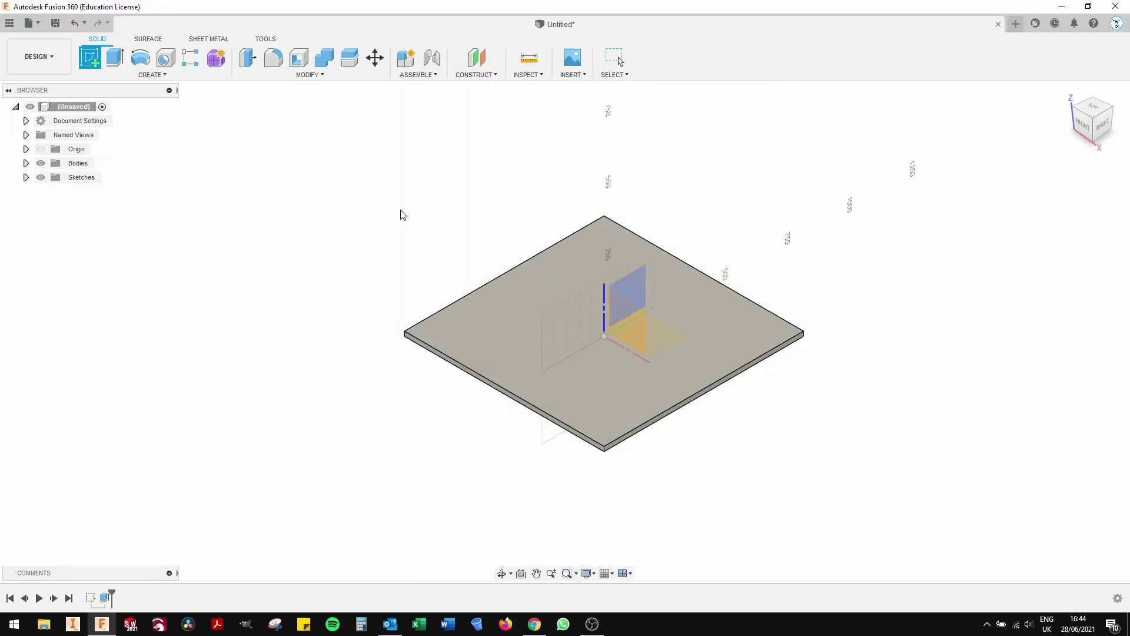
left_click(516, 311)
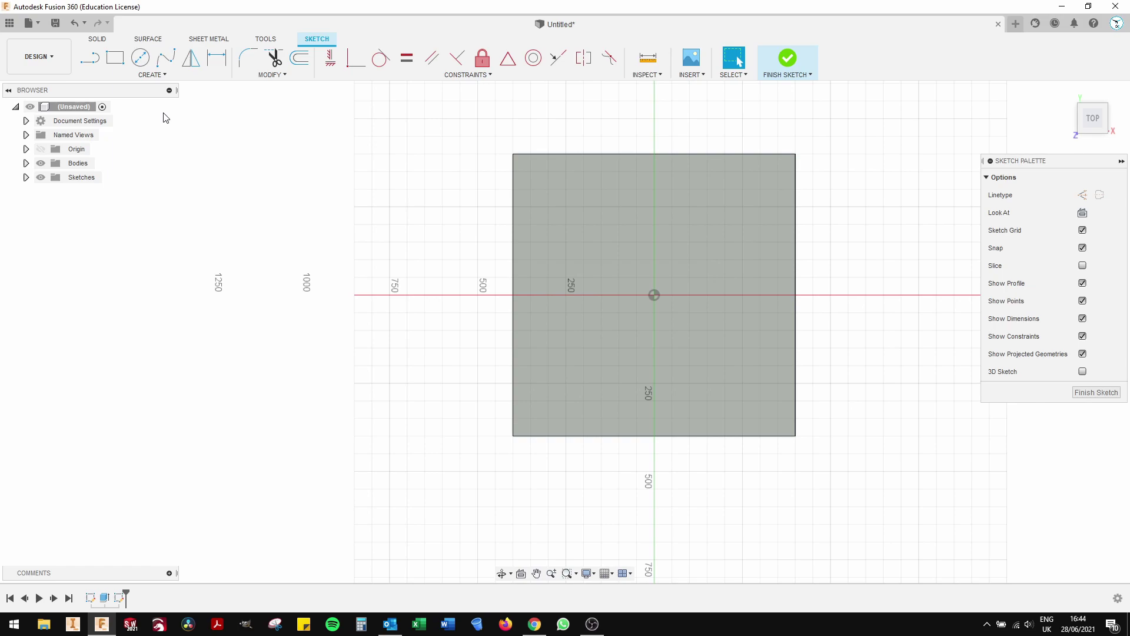
left_click(89, 57)
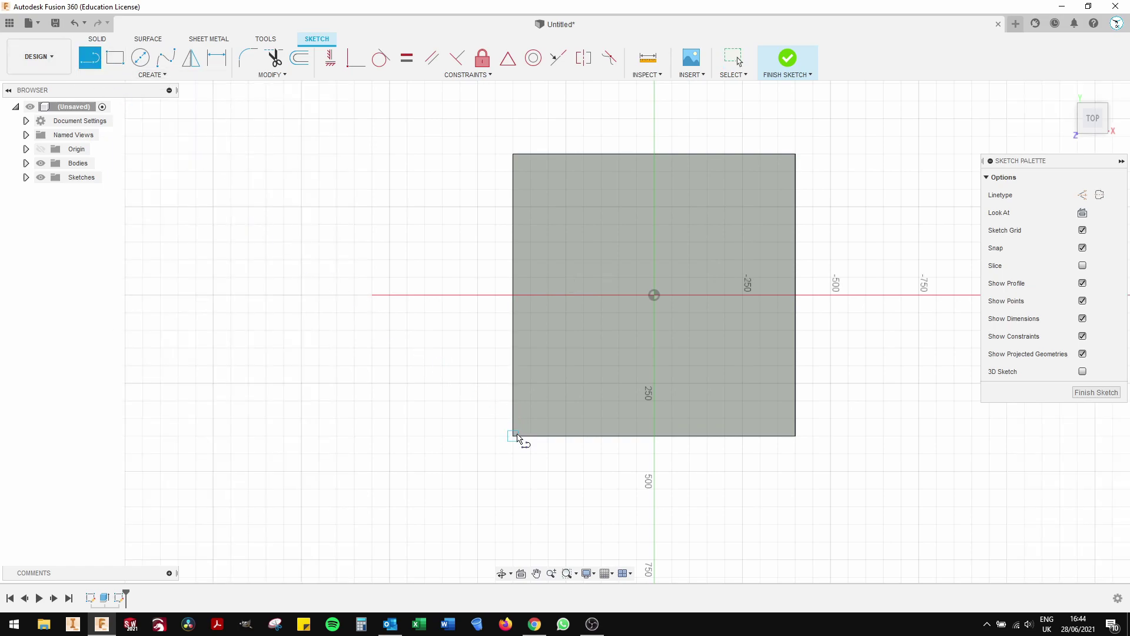
left_click(516, 436)
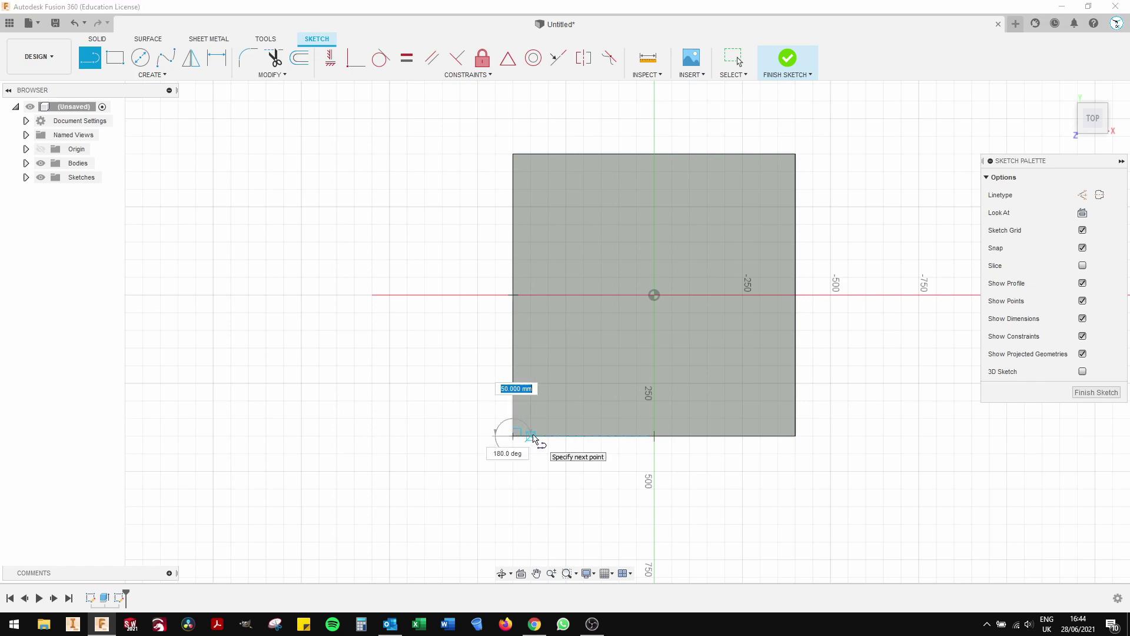
left_click(533, 436)
double_click(531, 436)
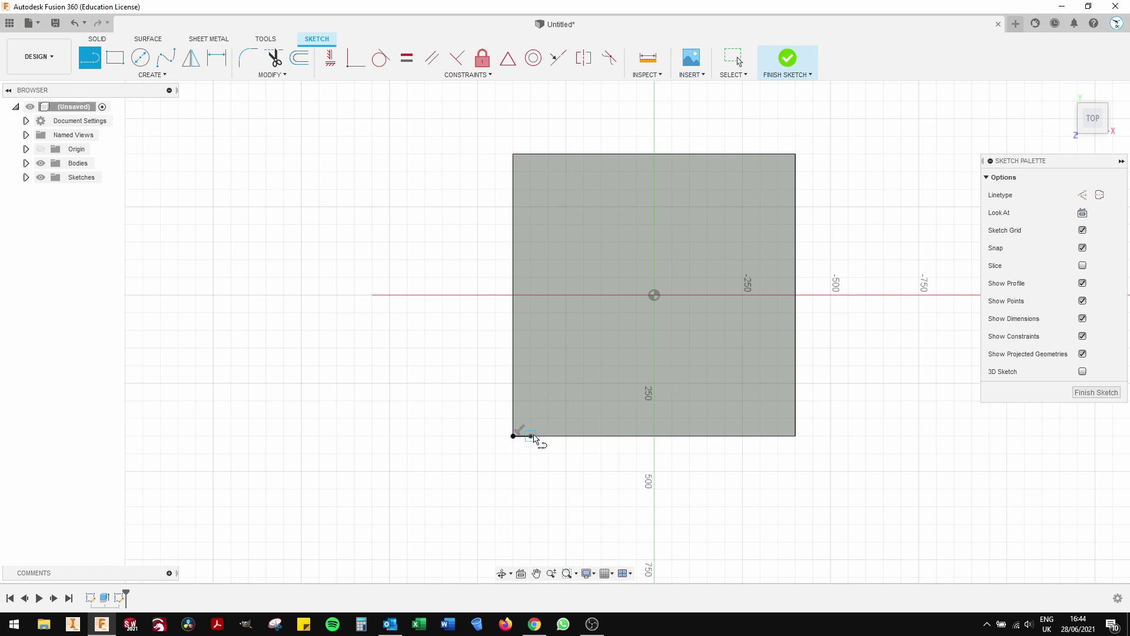
Draw two lines across the full plate, one parallel to the left edge and one parallel to the bottom edge, each 50 mm inside
left_click(532, 437)
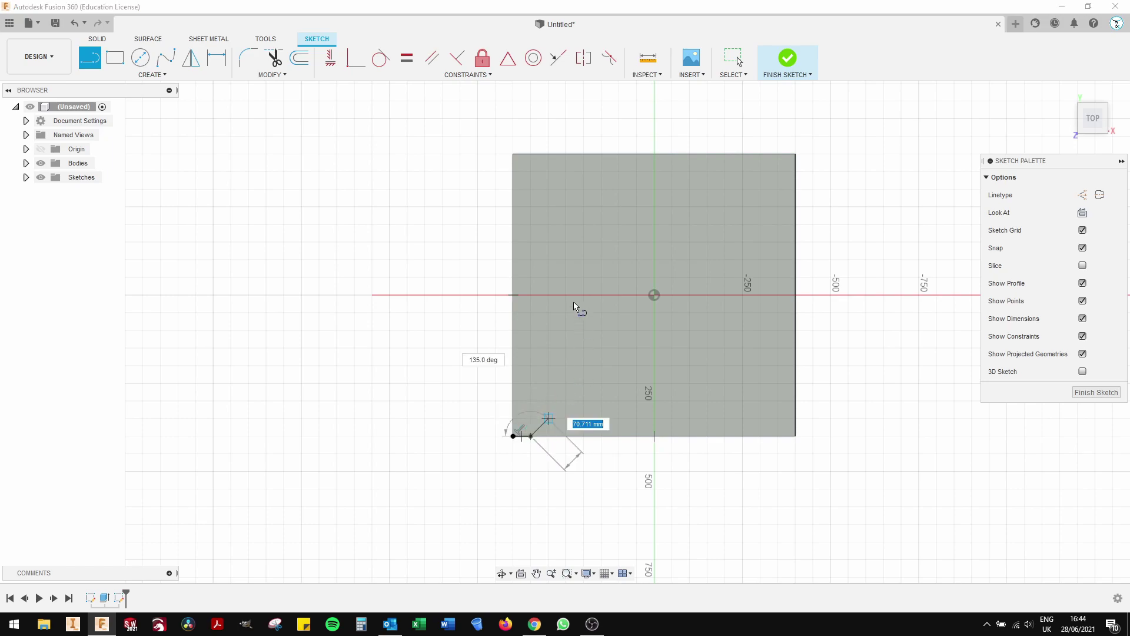
double_click(531, 155)
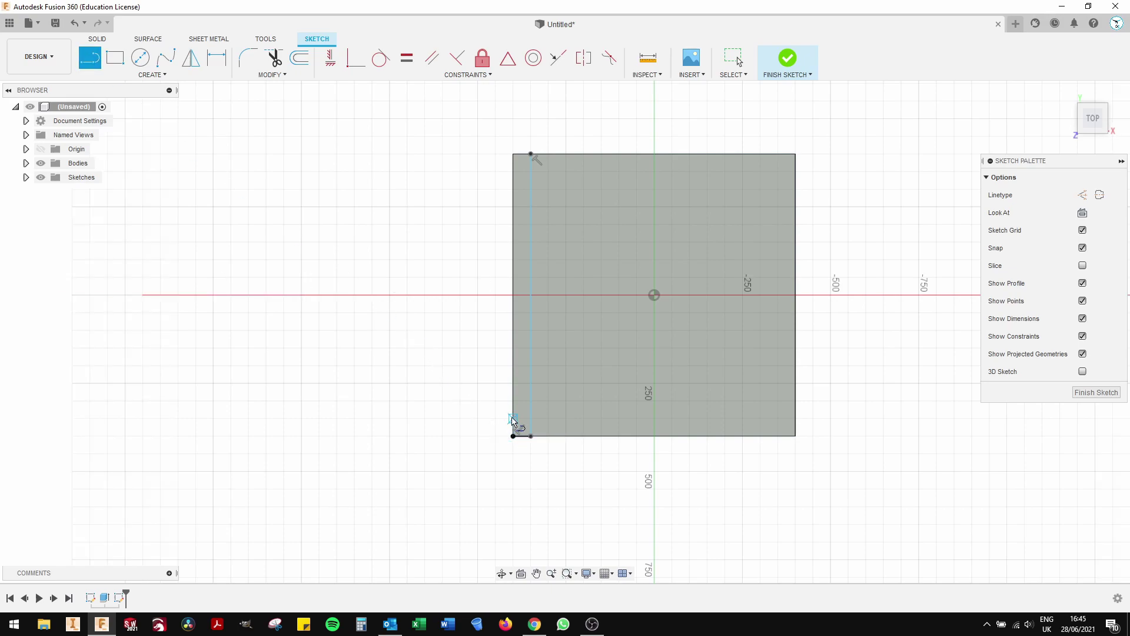
left_click(513, 418)
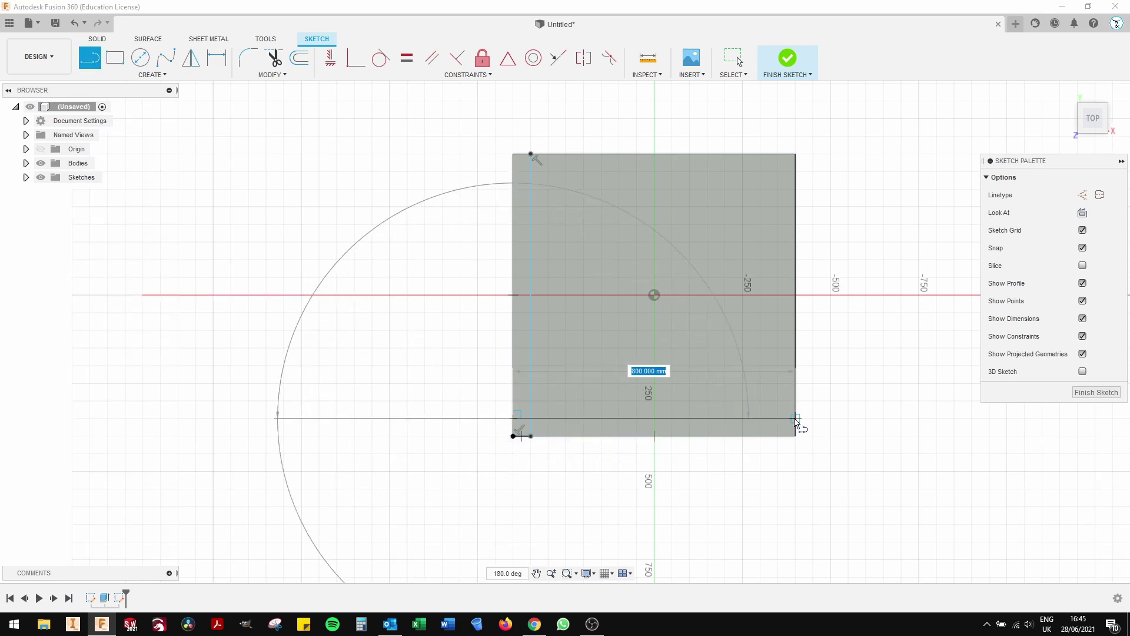
left_click(794, 418)
key("Escape")
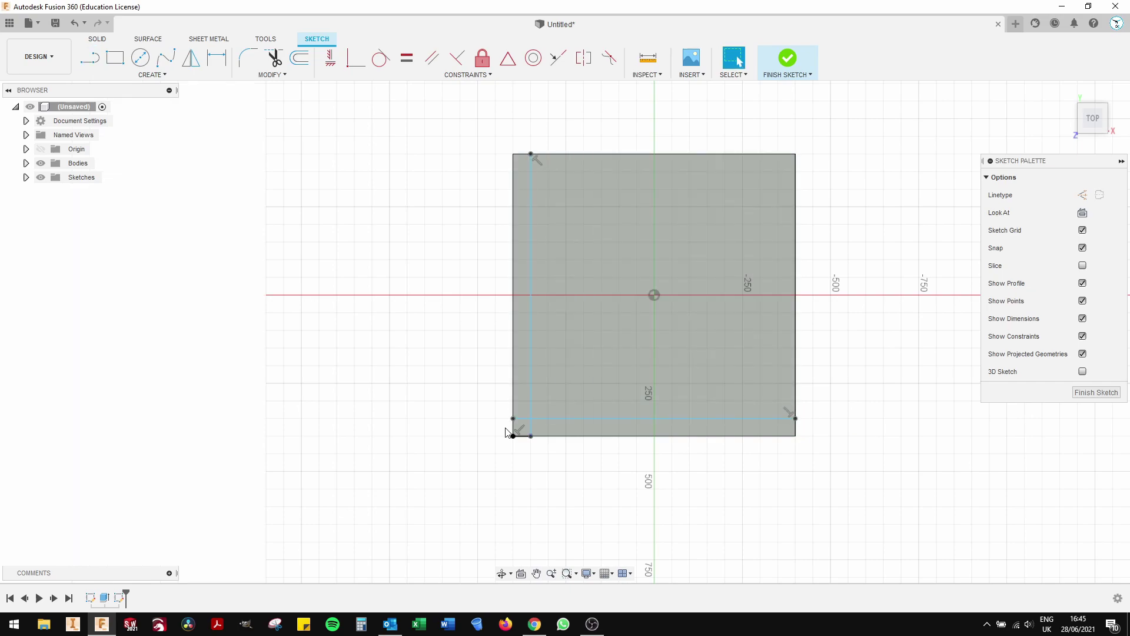
Delete the short 50 mm line at the plate's lower-left corner and finish the sketch
left_click(523, 437)
right_click(526, 442)
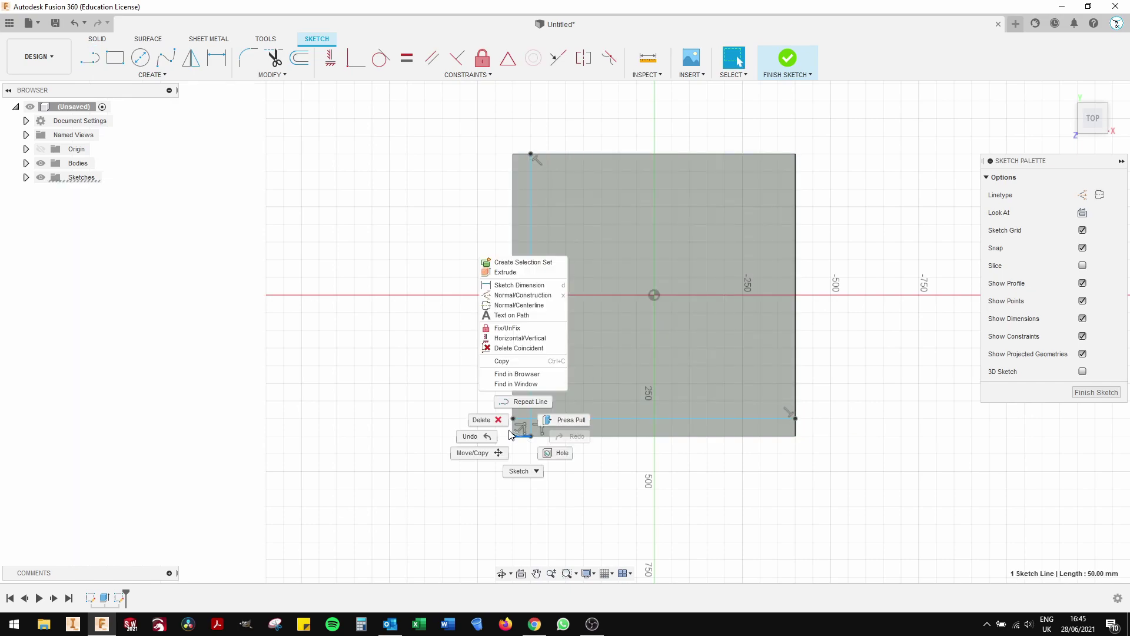
left_click(497, 422)
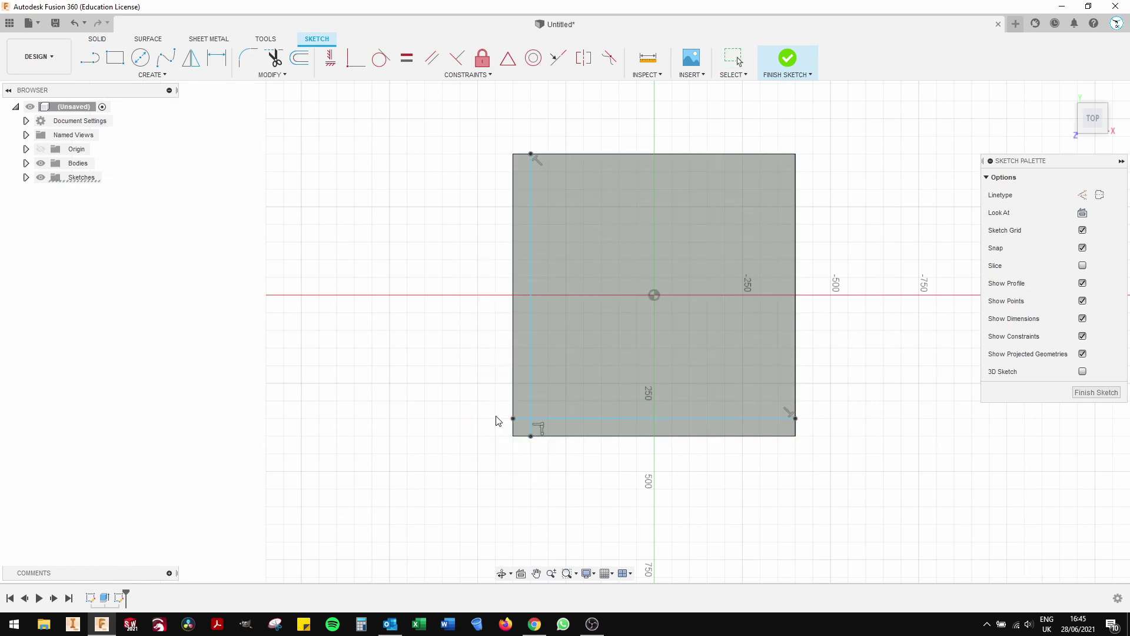
left_click(793, 64)
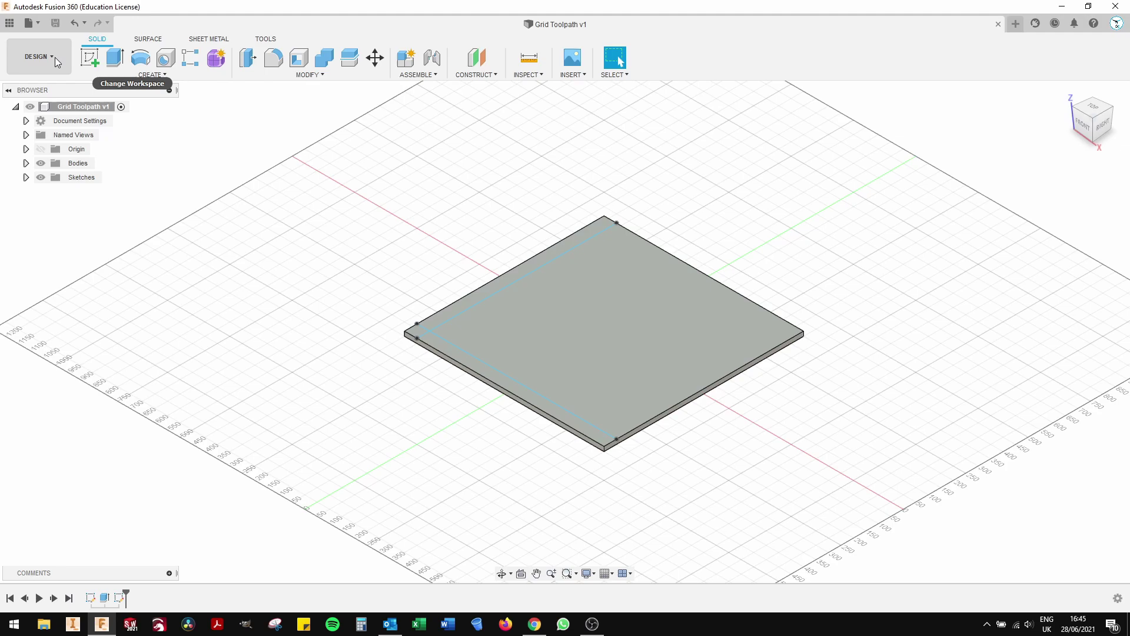
Switch to the Manufacture workspace and start a new milling setup for the plate
left_click(55, 57)
left_click(42, 189)
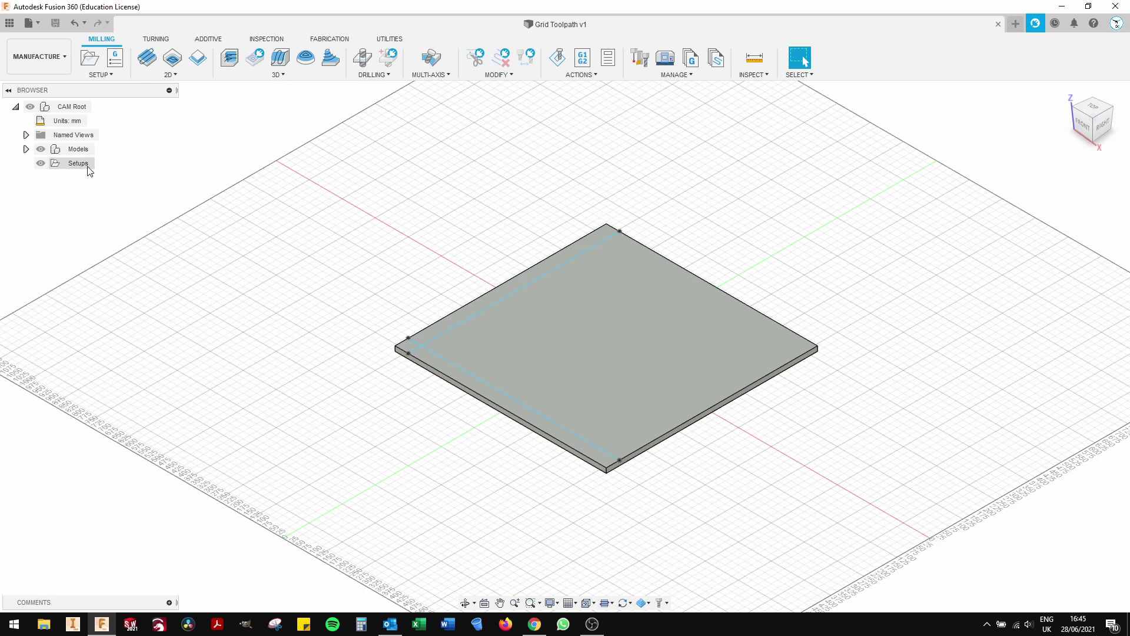
left_click(104, 77)
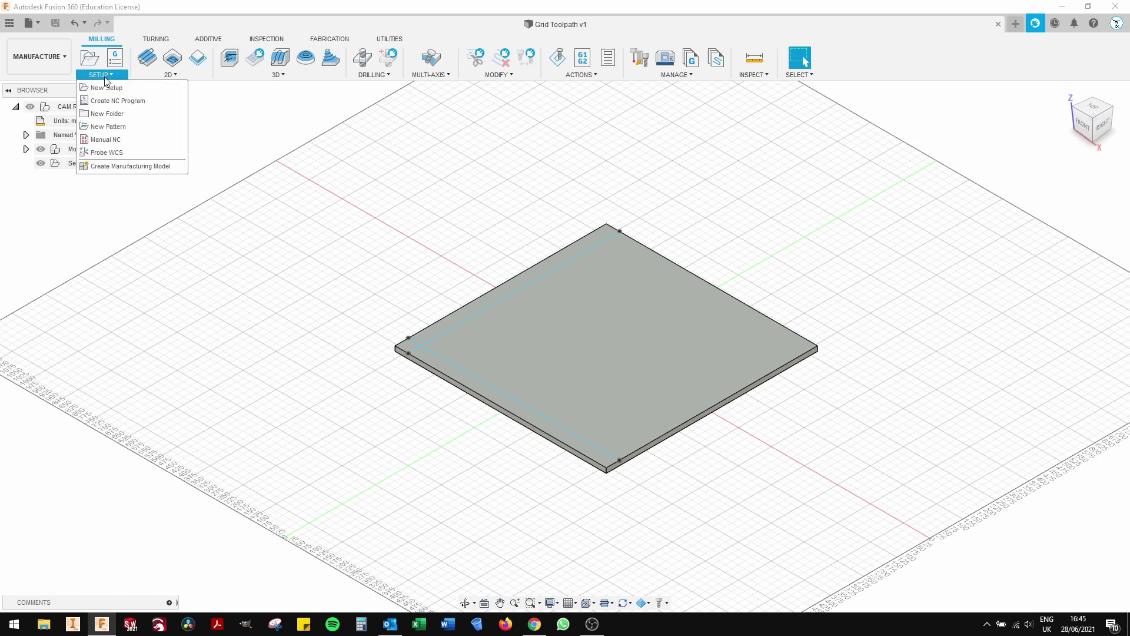
left_click(107, 87)
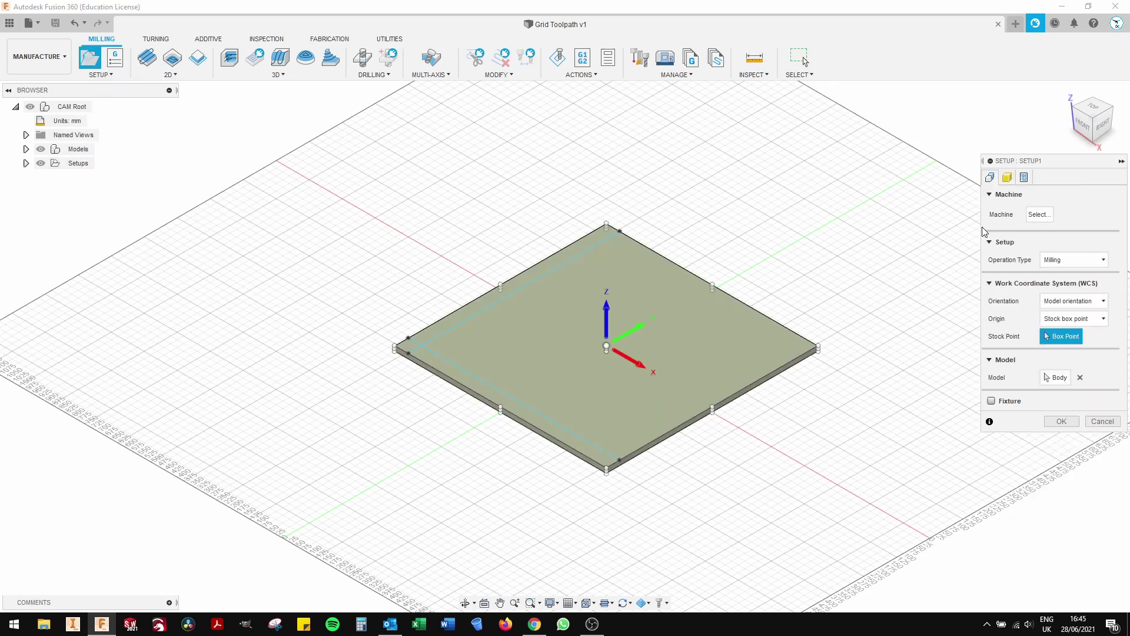
Assign the local Autodesk Generic 3-axis machine with the onefinity.cps post to the setup
left_click(1036, 219)
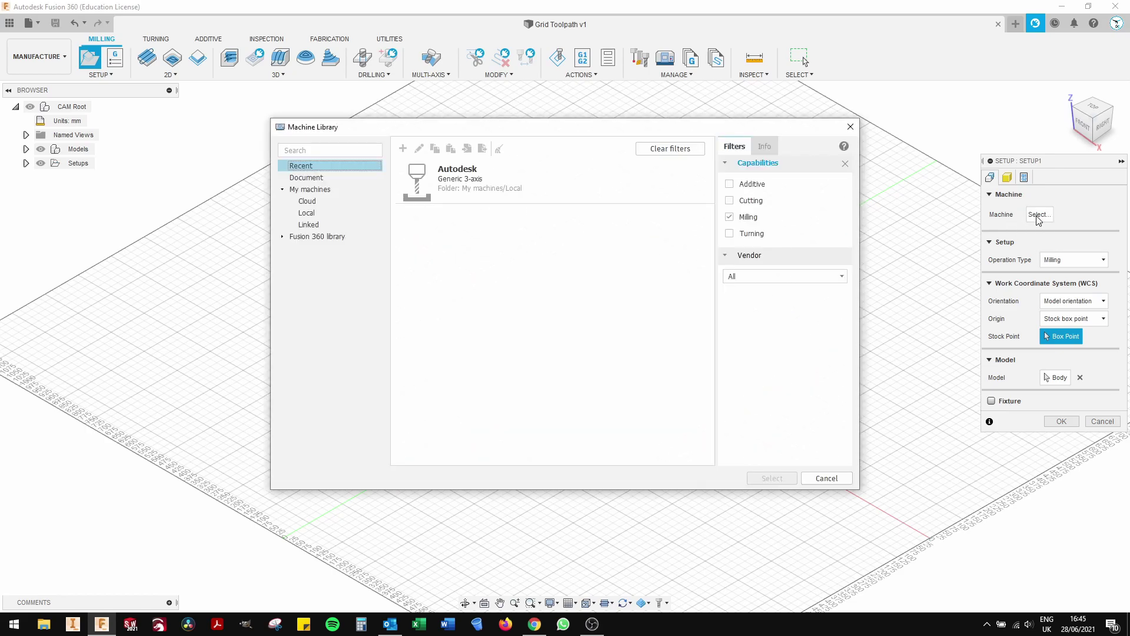
left_click(308, 202)
left_click(312, 215)
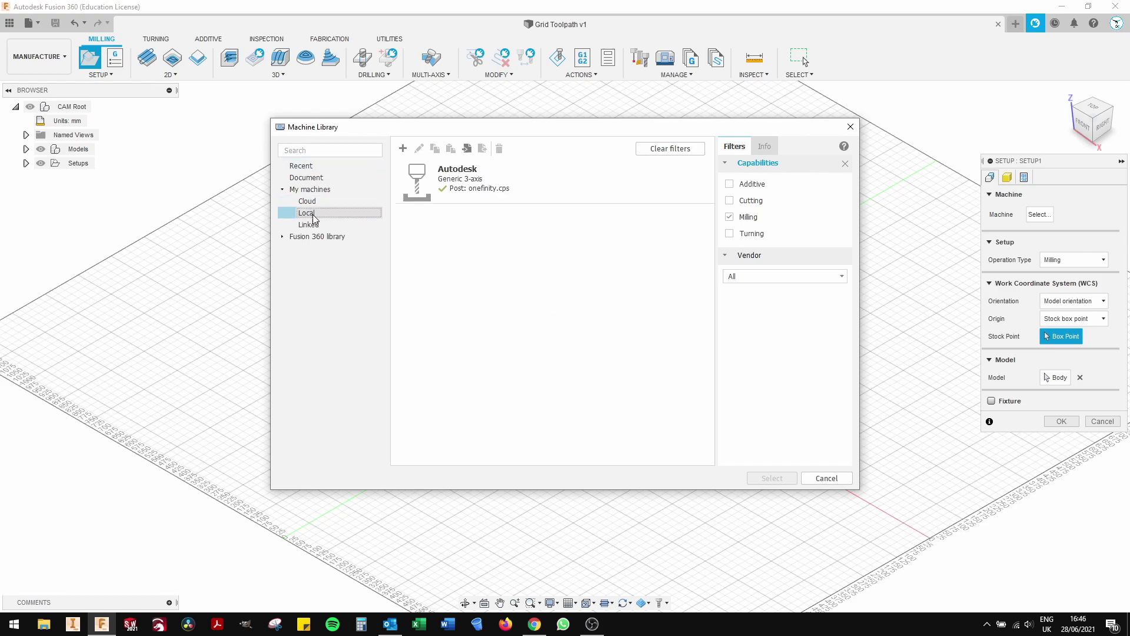
left_click(312, 225)
left_click(317, 214)
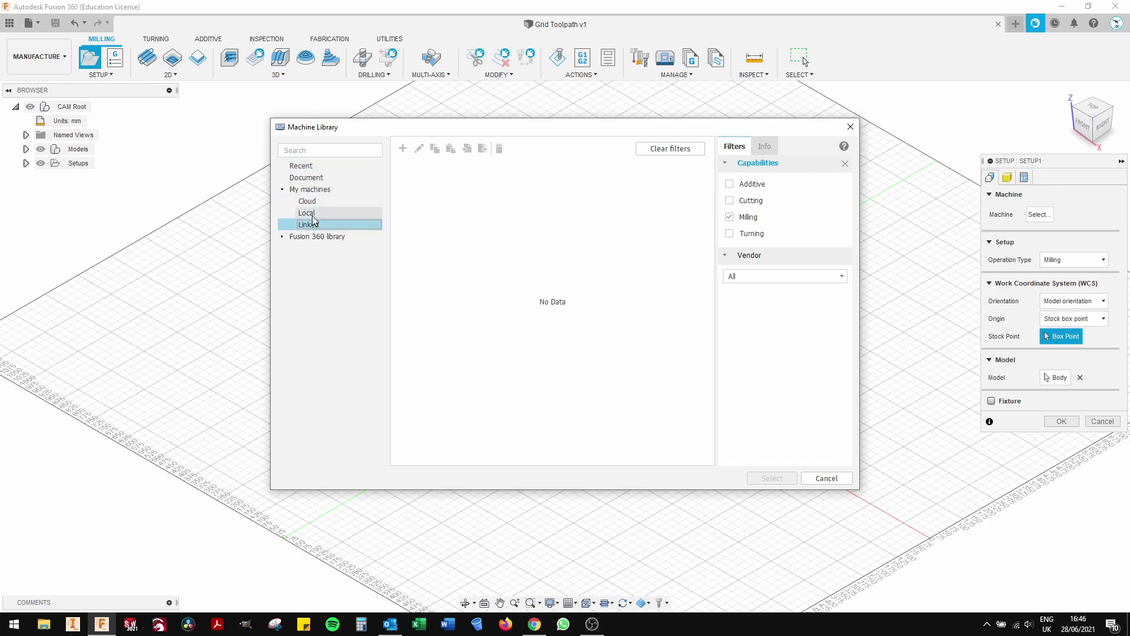
left_click(506, 183)
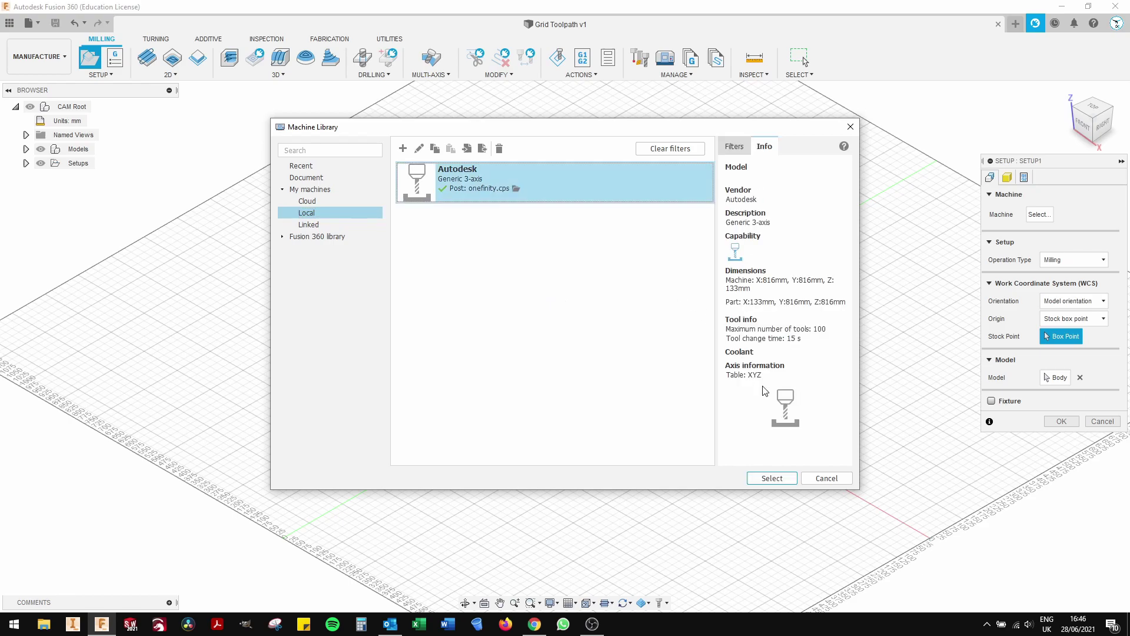
left_click(788, 478)
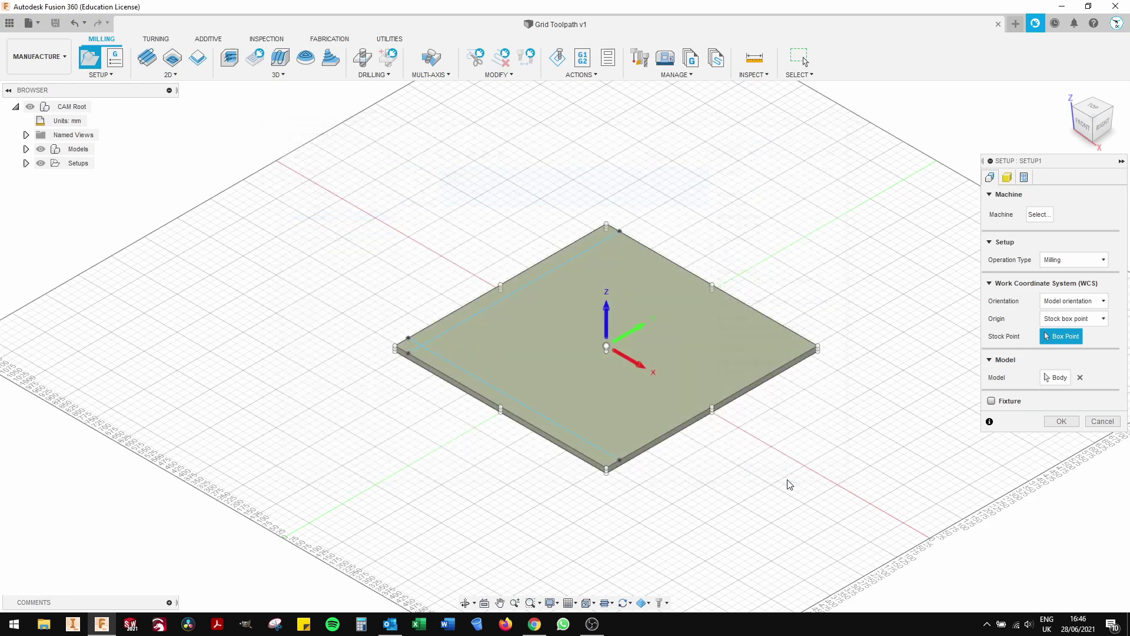
Set the setup's stock side offset and stock top offset to 0 mm
left_click(1006, 177)
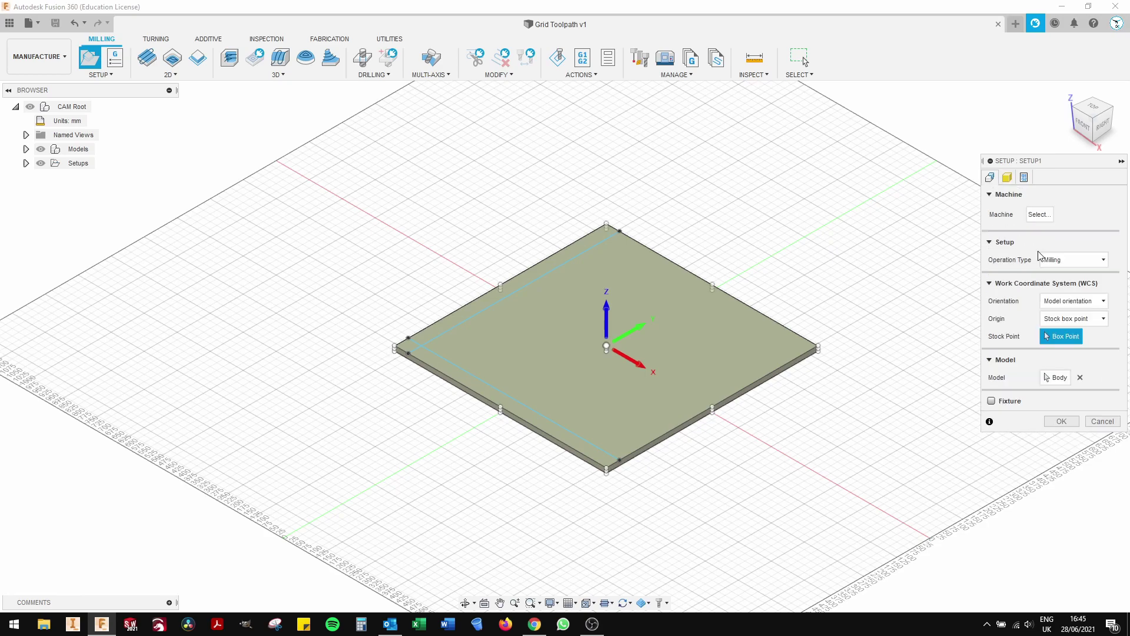
left_click(1006, 178)
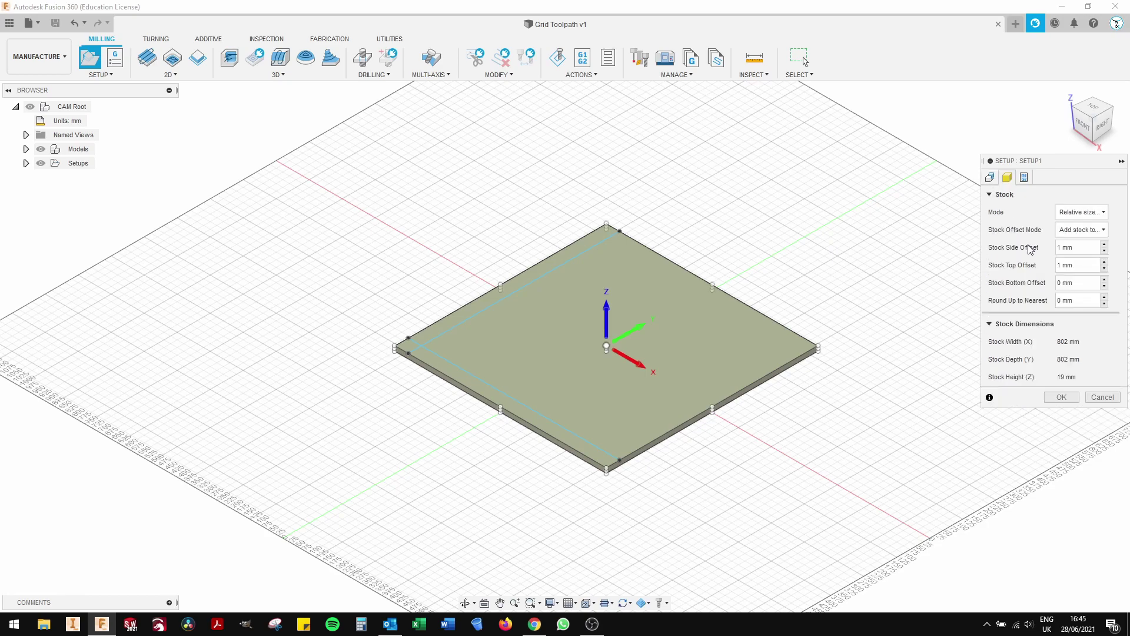
left_click(1104, 269)
left_click(1105, 252)
left_click(989, 177)
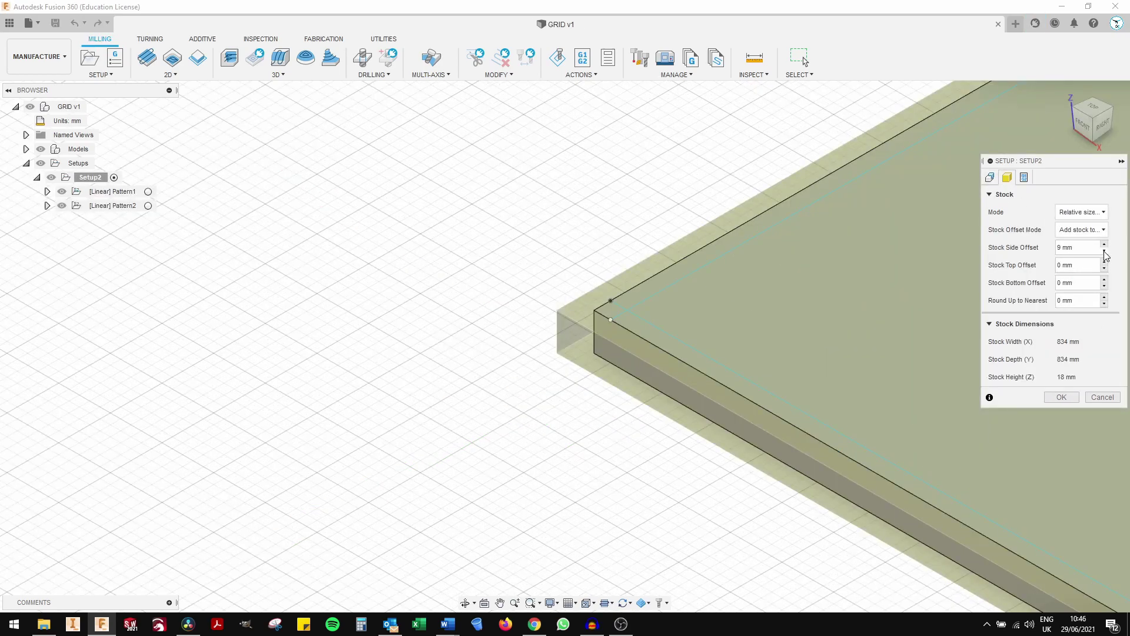
left_click(1104, 252)
left_click(1105, 251)
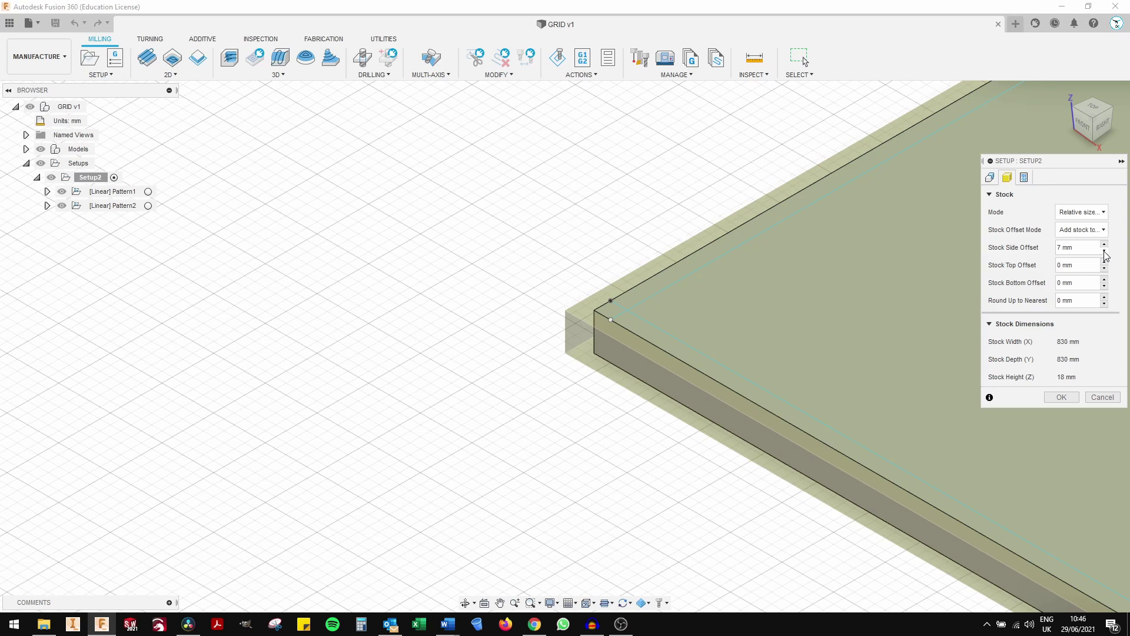
left_click(1105, 251)
left_click(1104, 251)
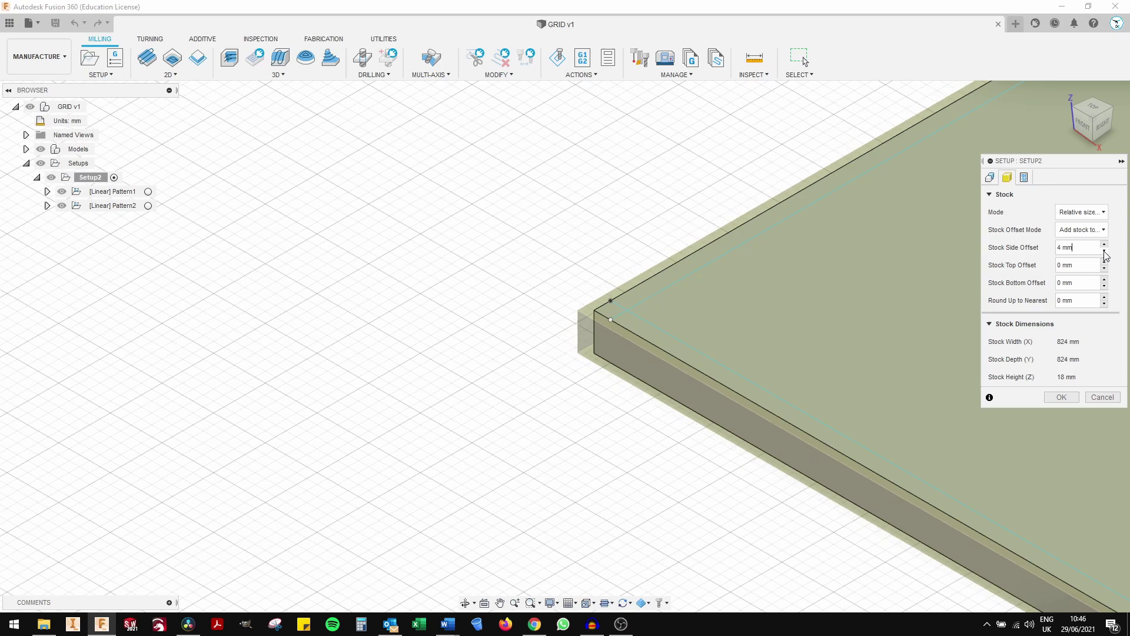
left_click(1104, 251)
left_click(1104, 251)
left_click(1104, 251)
left_click(1104, 251)
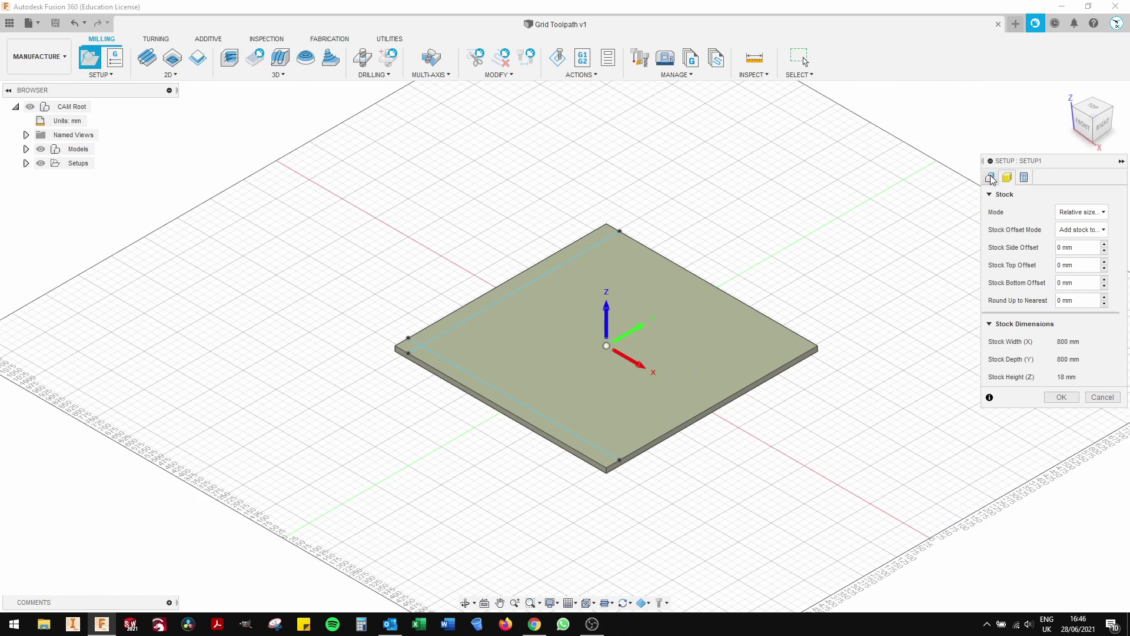
Place the work coordinate origin on the stock box point at the plate's top front-left corner and accept the setup
left_click(990, 177)
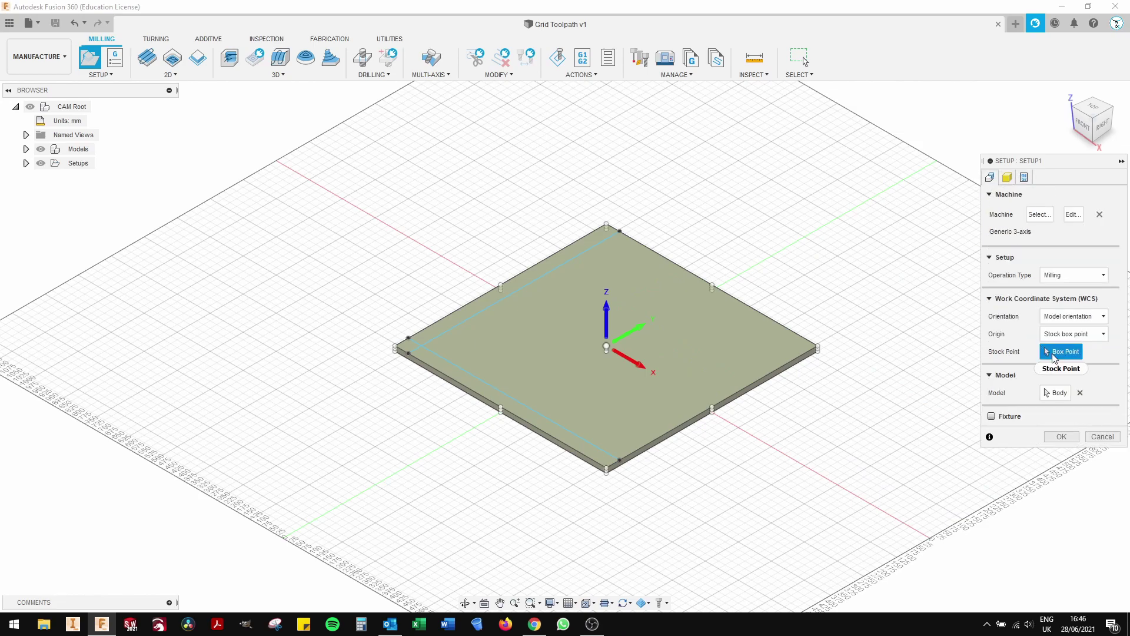
left_click(399, 347)
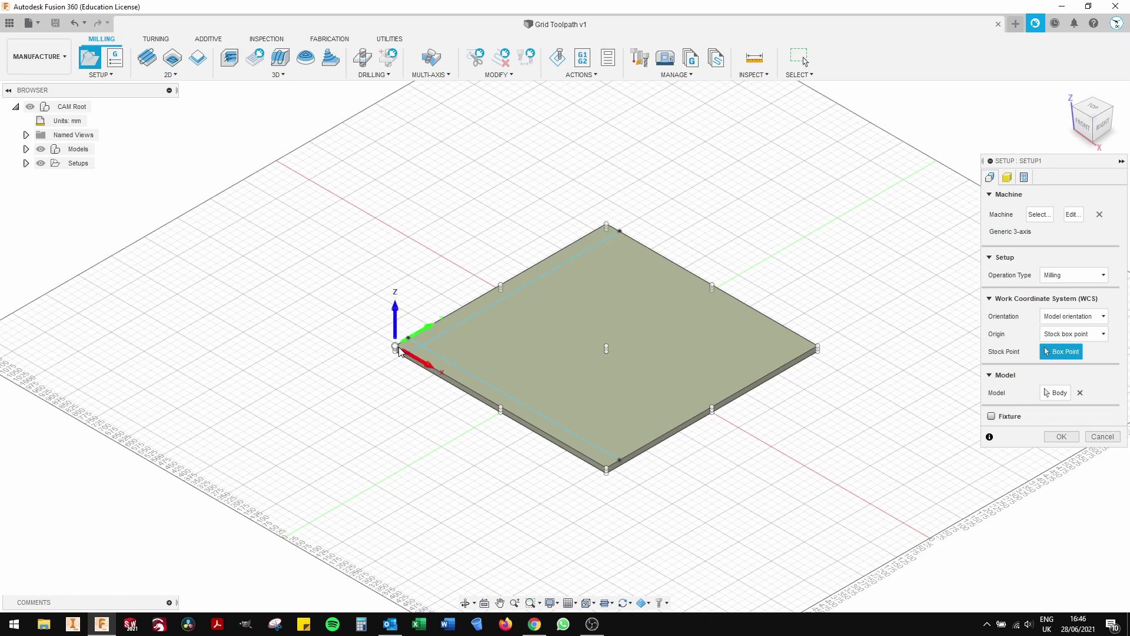
left_click(1054, 438)
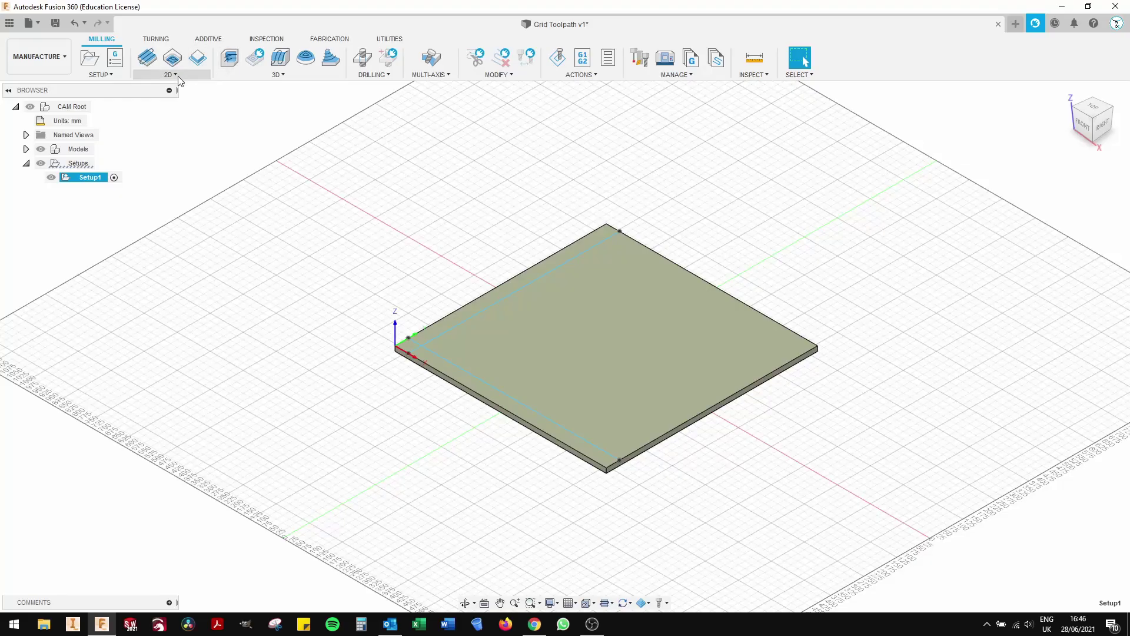
Start a 2D Contour operation and create a new Engrave/Chamfer mill in the local My Stuff tool library
left_click(179, 77)
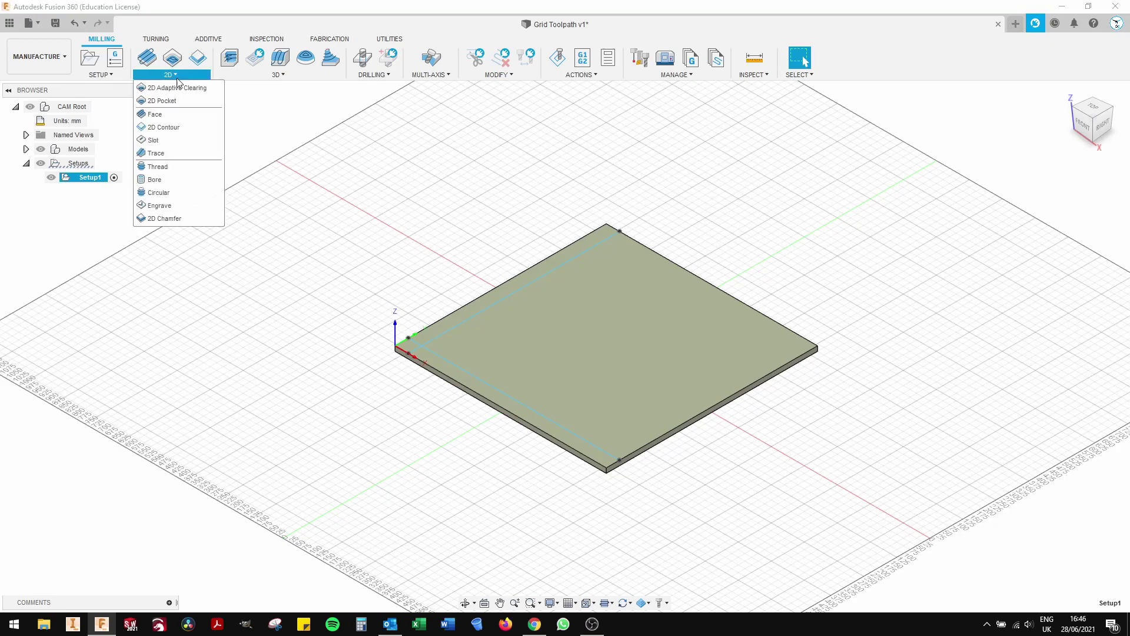
left_click(167, 129)
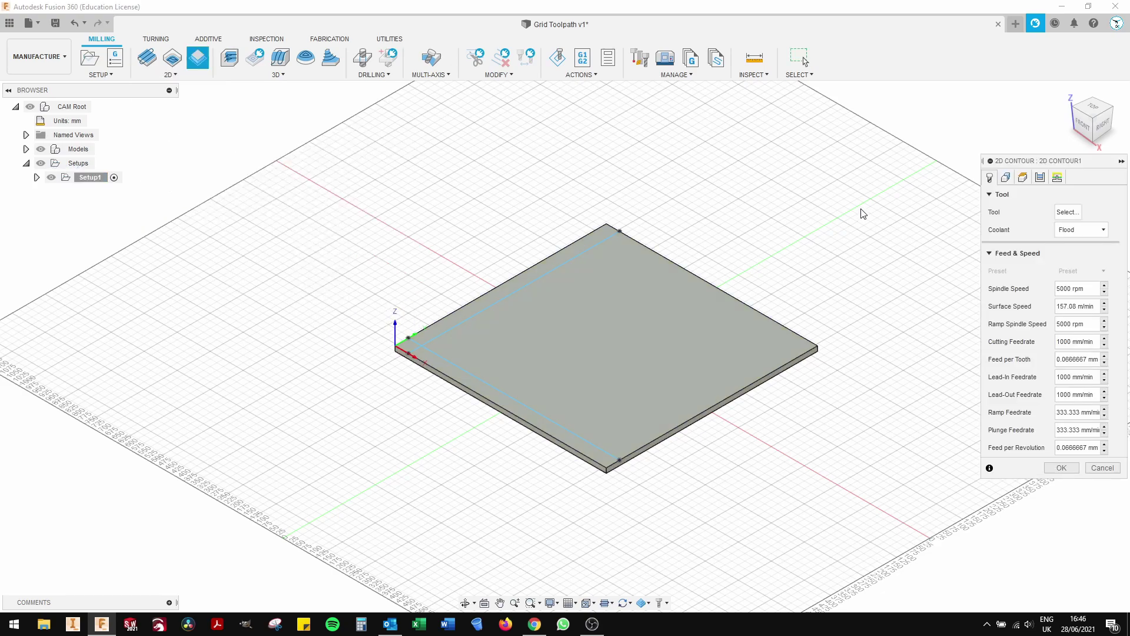
left_click(1061, 213)
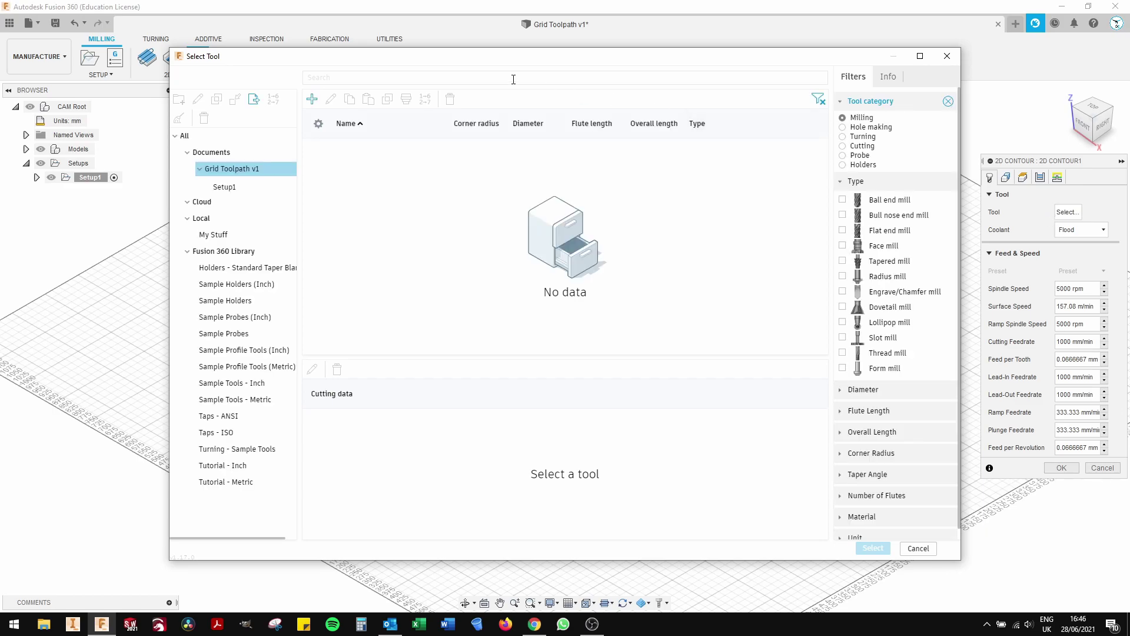
left_click(231, 234)
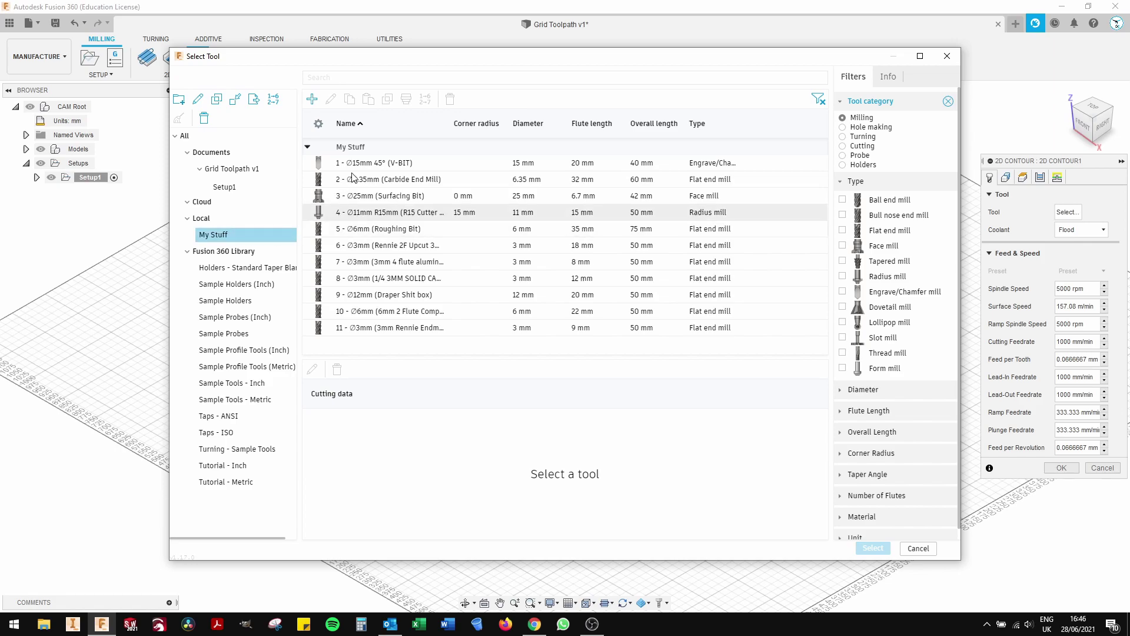
left_click(312, 98)
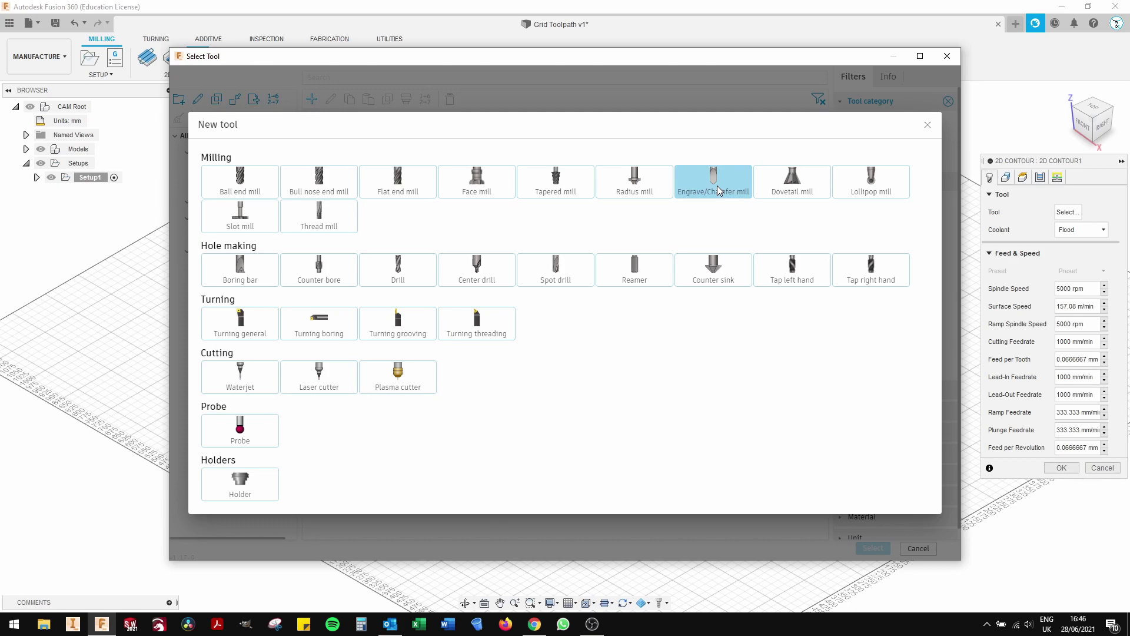
left_click(717, 186)
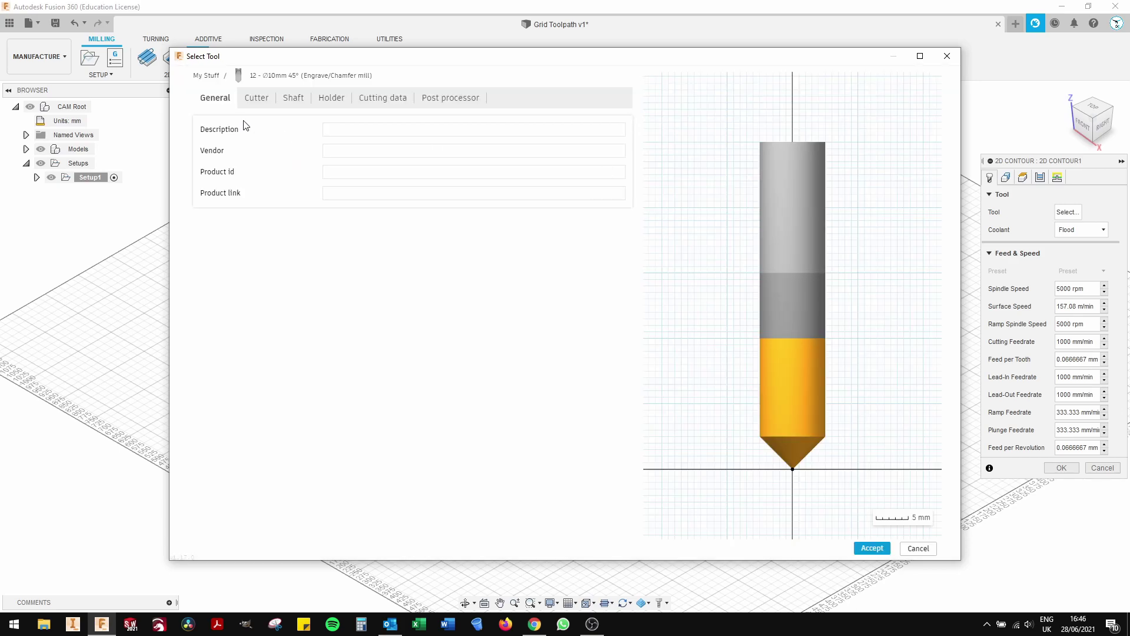
Describe the tool as "60 Degree cutter" with 2 flutes, a 6 mm diameter and shaft diameter, and a 30-degree taper angle
left_click(338, 130)
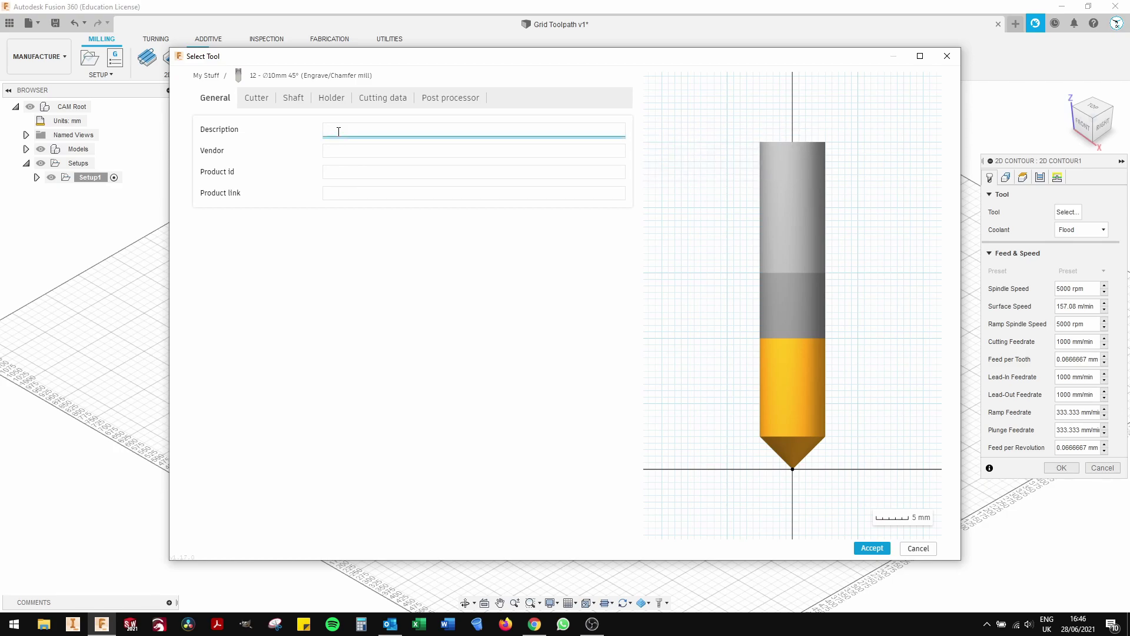
type("60 Degree cutter")
left_click(256, 97)
left_click(356, 189)
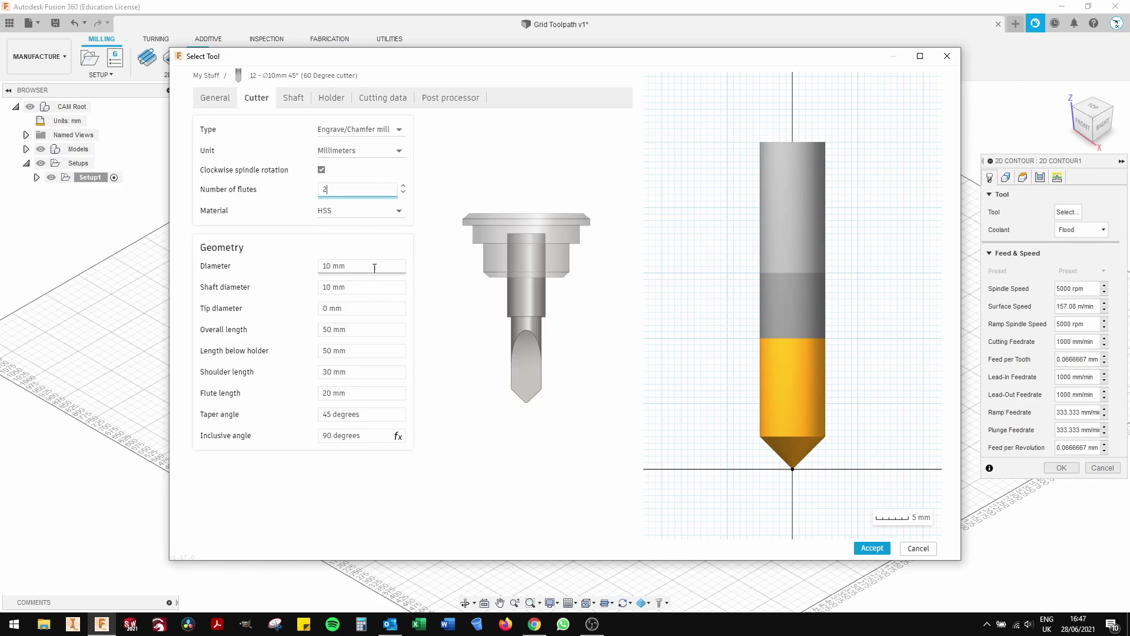
key("Tab")
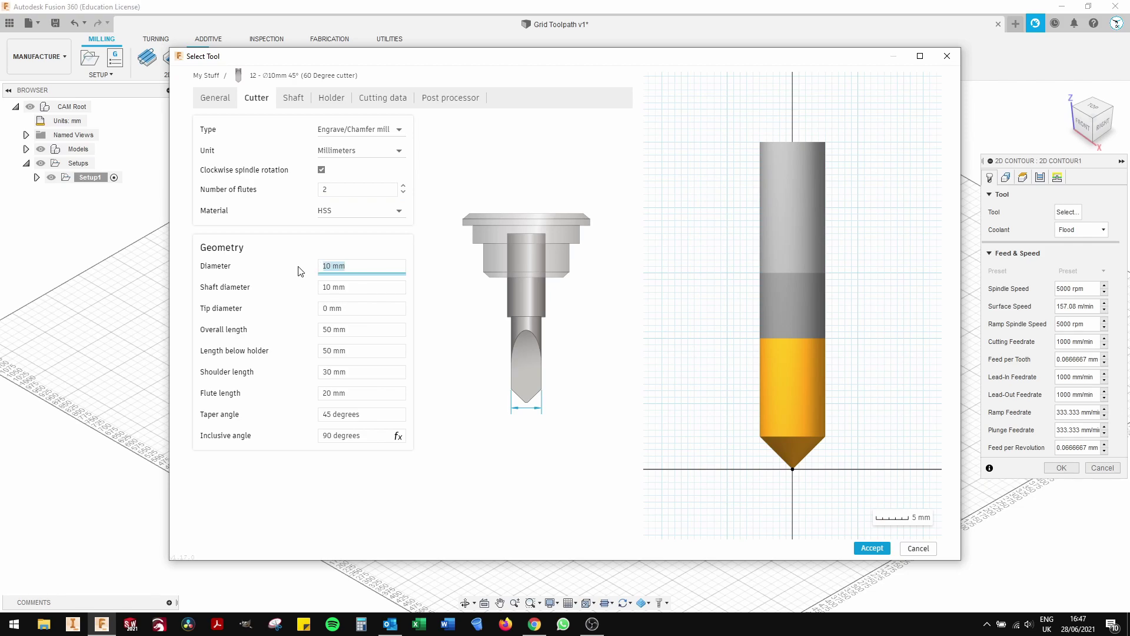
type("6")
left_click(341, 290)
Set the tool's cutting feedrate to 3000 mm/min with coolant disabled, and assign the tool to the contour operation
left_click(382, 97)
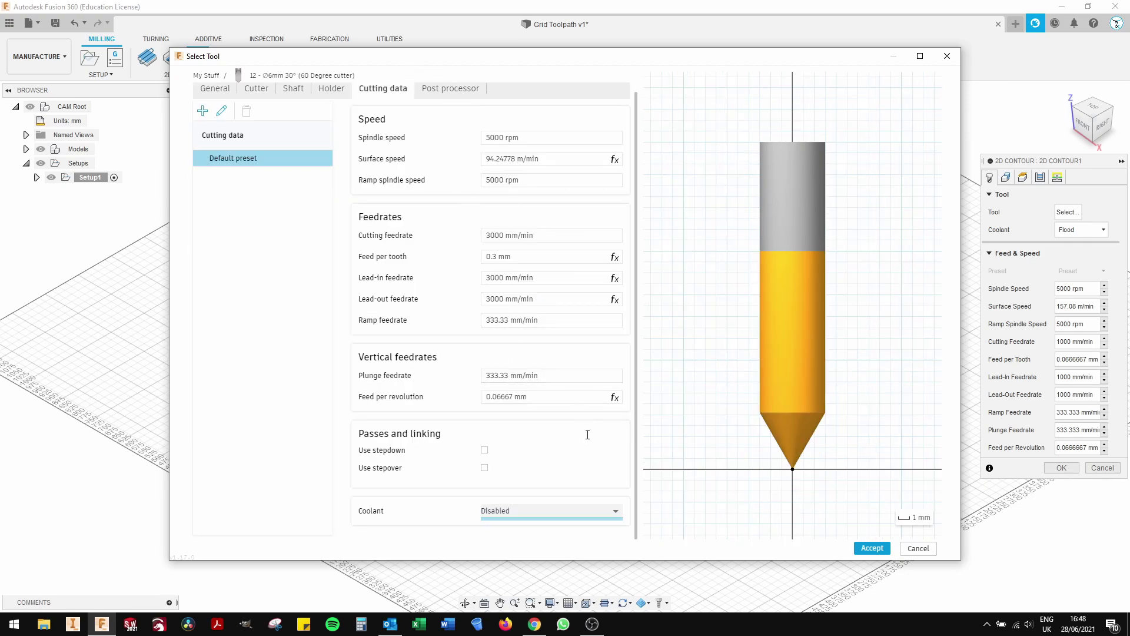
left_click(872, 548)
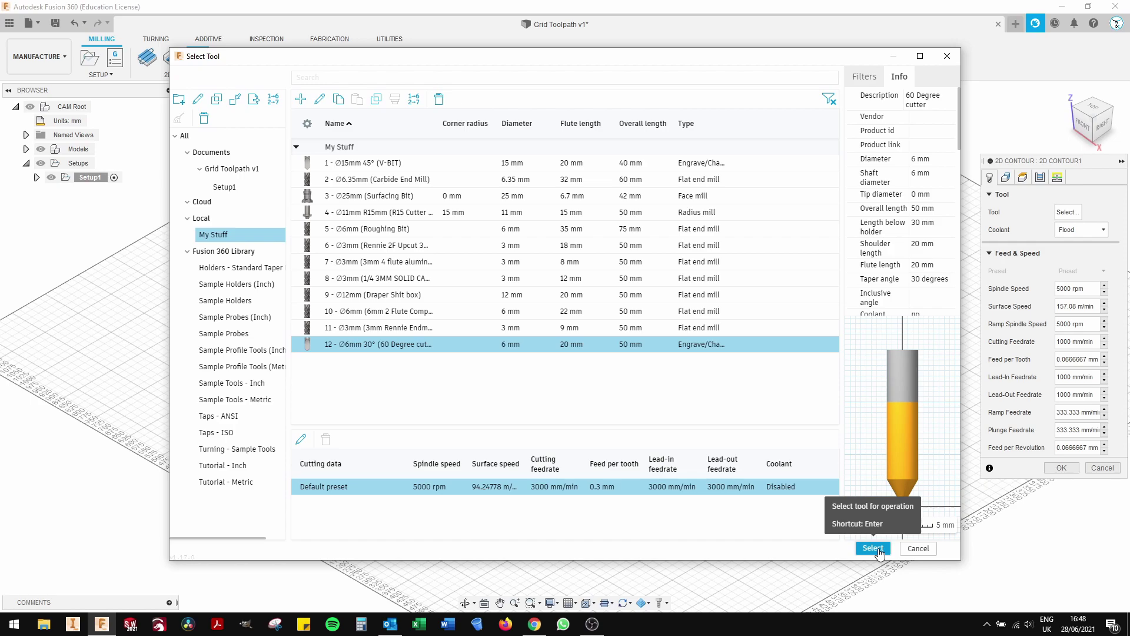
left_click(878, 551)
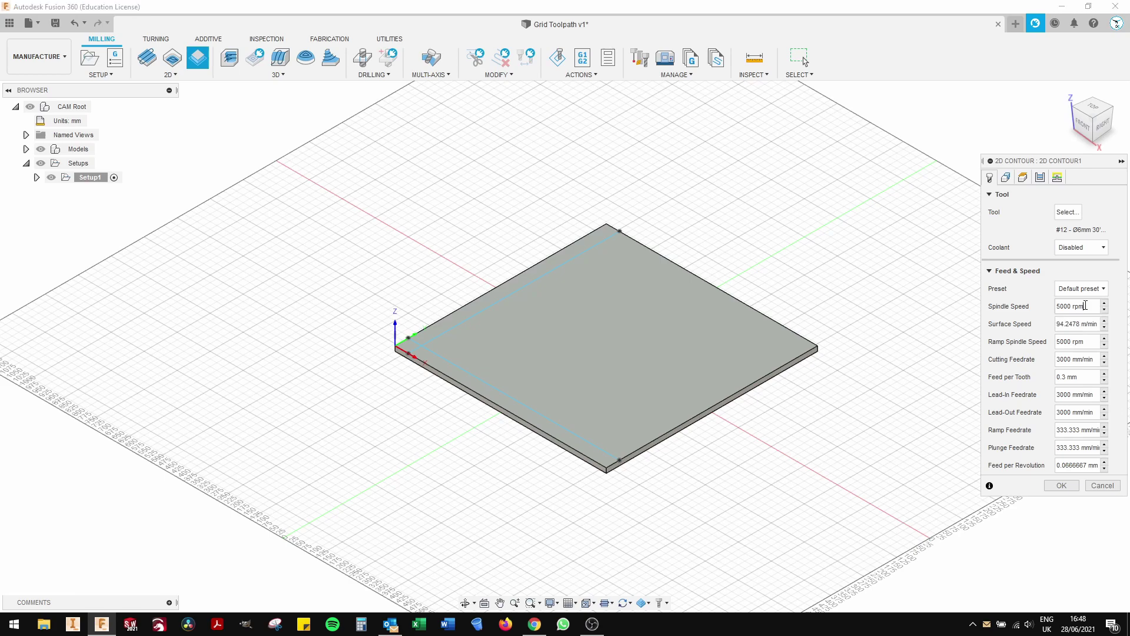
Set the spindle speed to 18000 rpm and select the guide line parallel to the plate's left edge as the contour
double_click(1071, 305)
type("10000")
left_click(1006, 177)
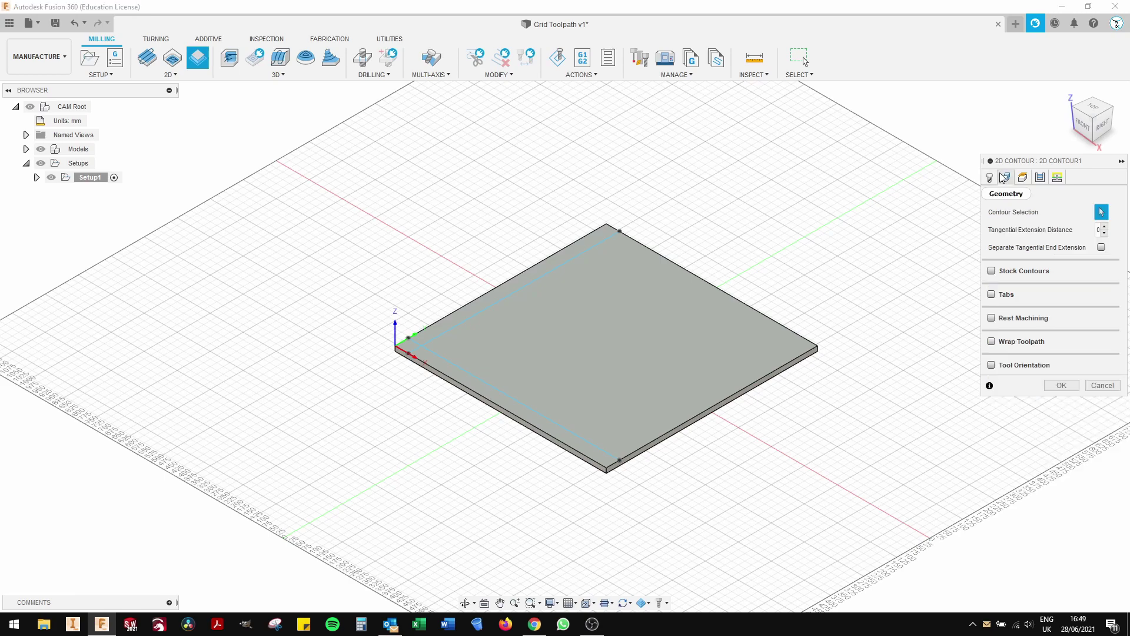
left_click(989, 177)
left_click(1006, 178)
left_click(460, 323)
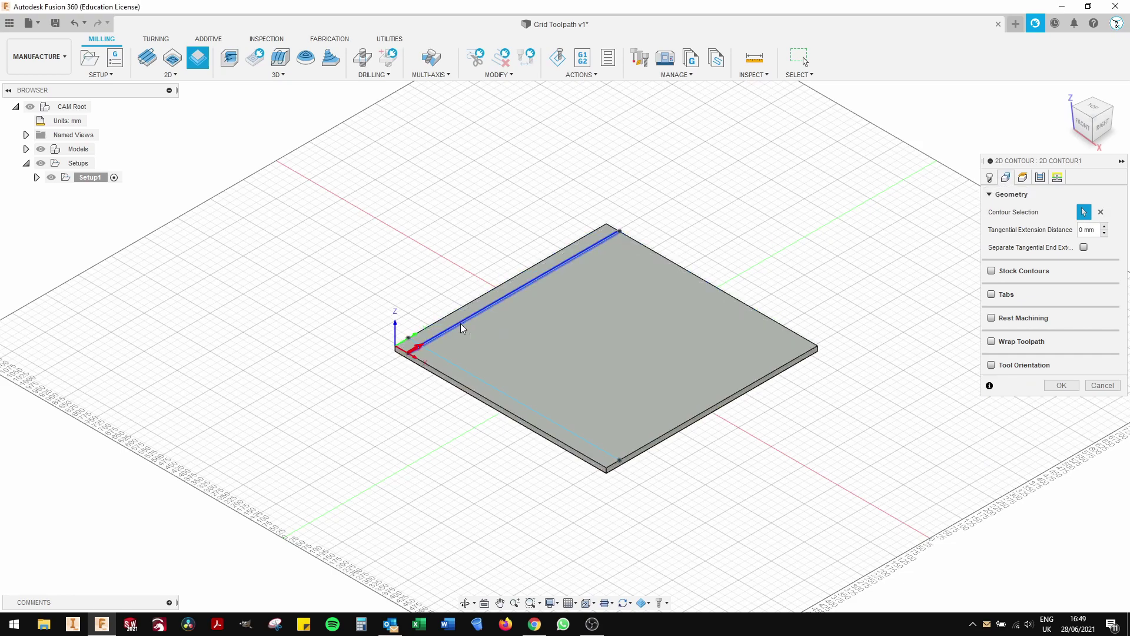
Set the contour's chamfer width to 1 mm, disable lead-in and lead-out, and accept the operation
left_click(1039, 178)
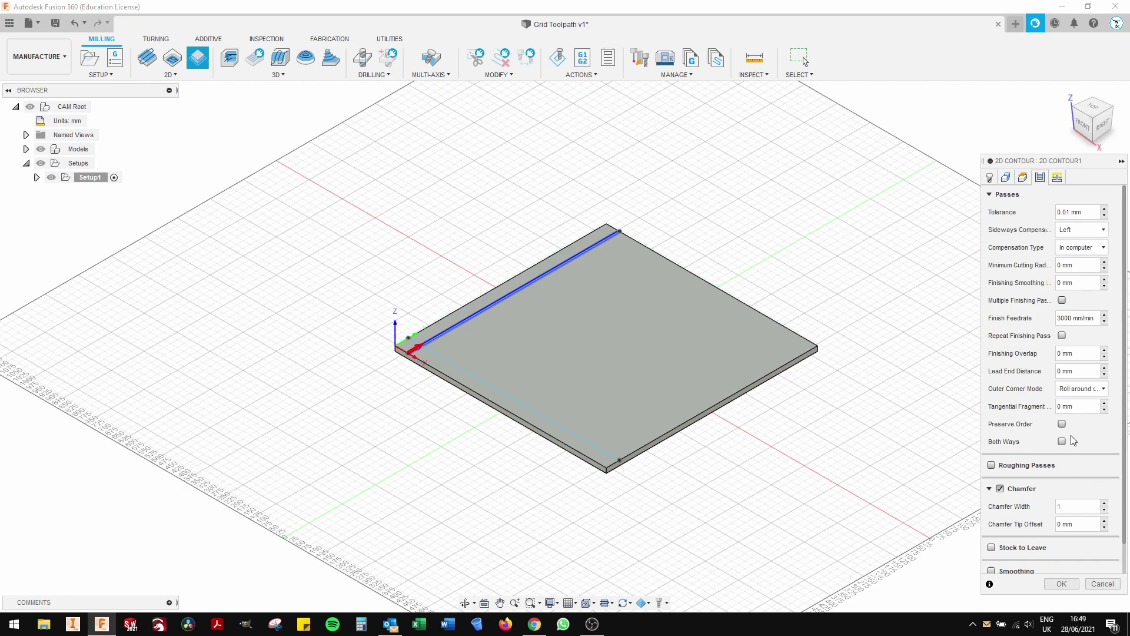
left_click(1057, 177)
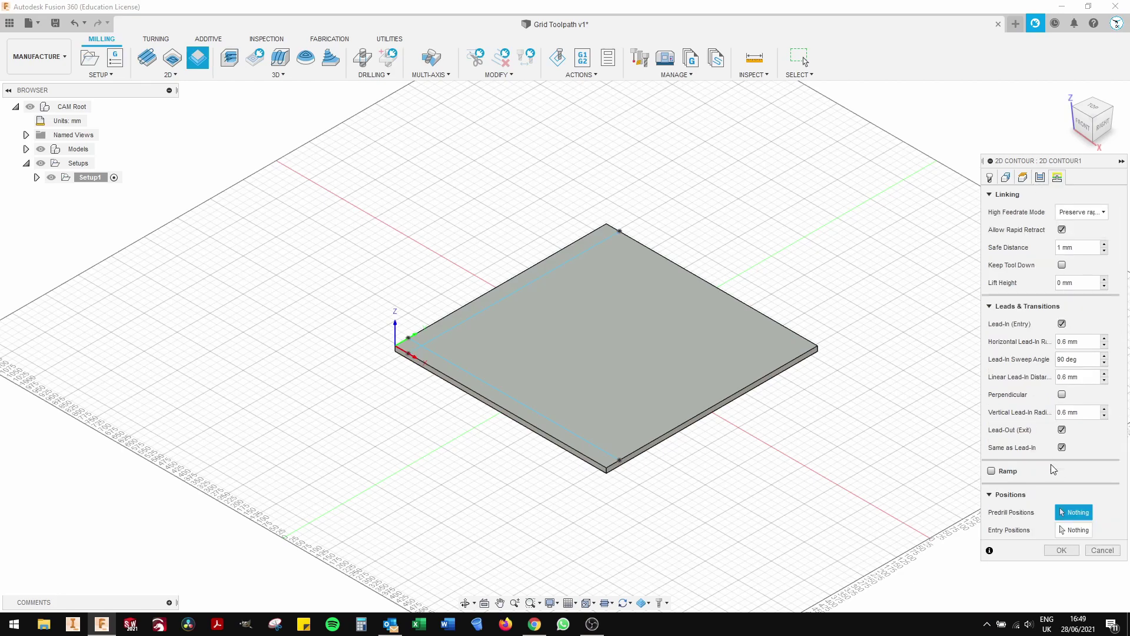
left_click(1062, 324)
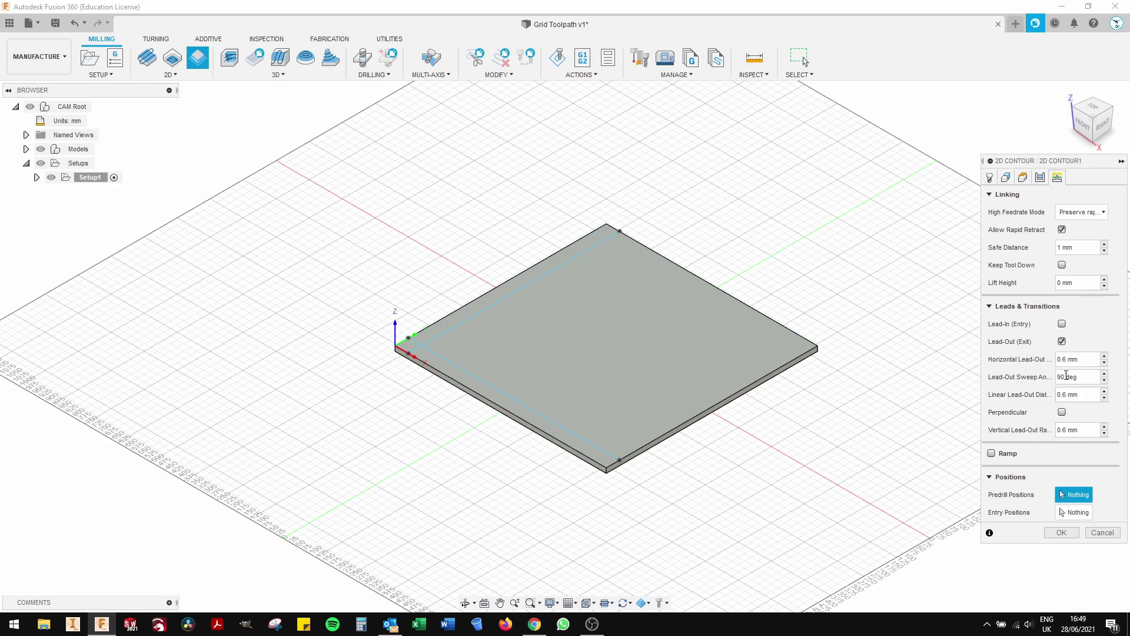
left_click(1061, 342)
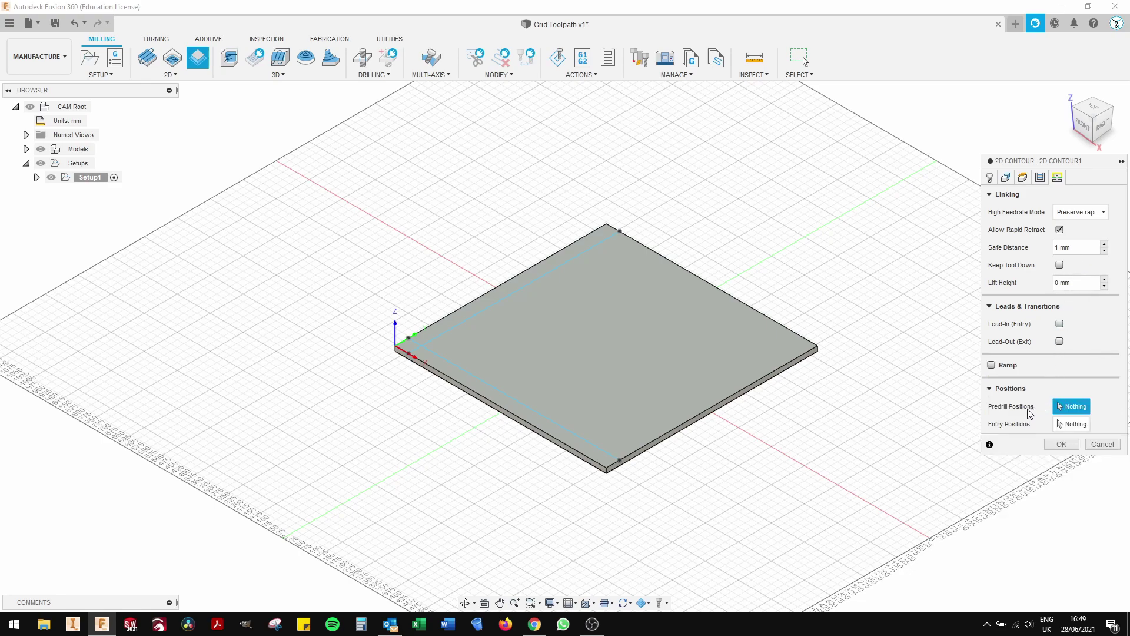
left_click(1049, 451)
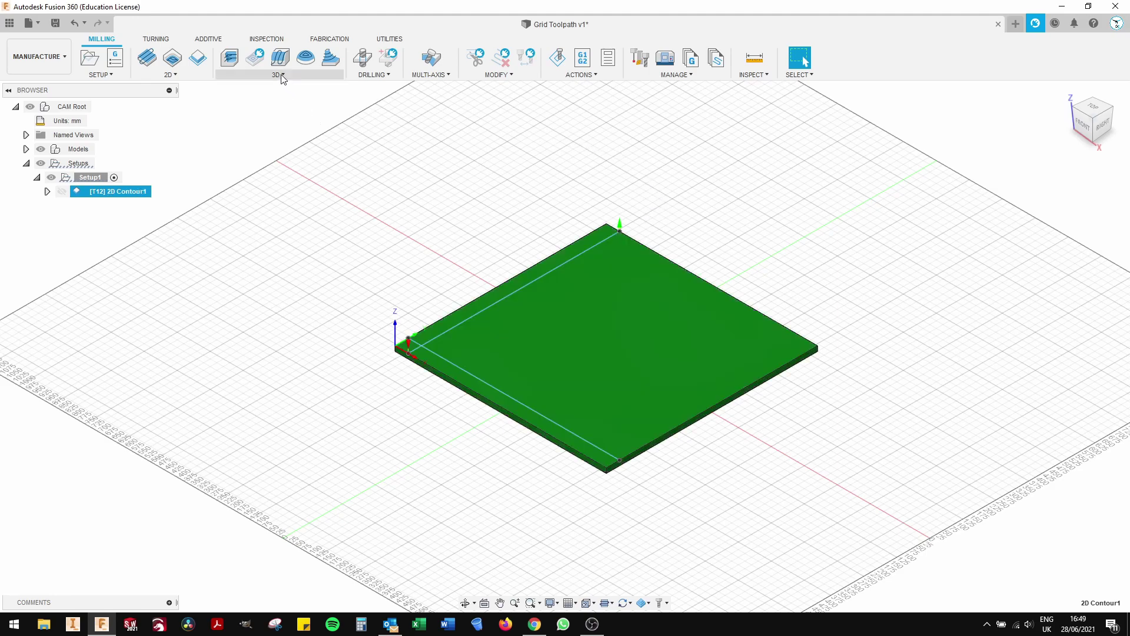
Simulate the first 2D contour toolpath and play it at a reduced speed
left_click(557, 57)
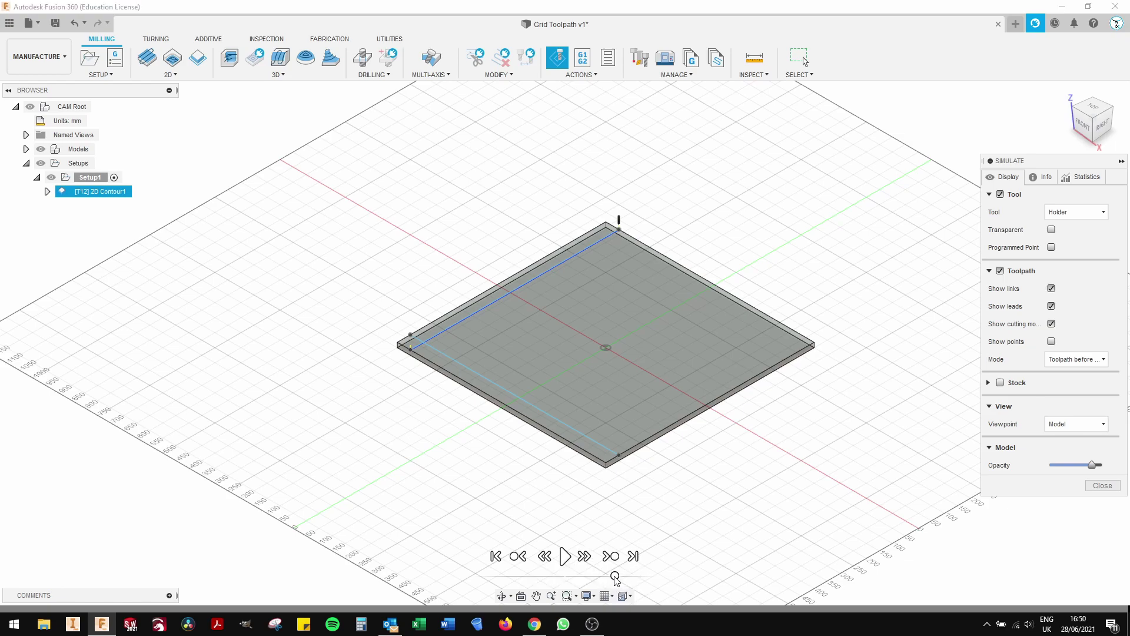
left_click_drag(622, 575, 602, 575)
left_click(564, 556)
Start a second 2D contour operation with the guide line parallel to the plate's front edge as its contour
left_click(171, 74)
left_click(163, 114)
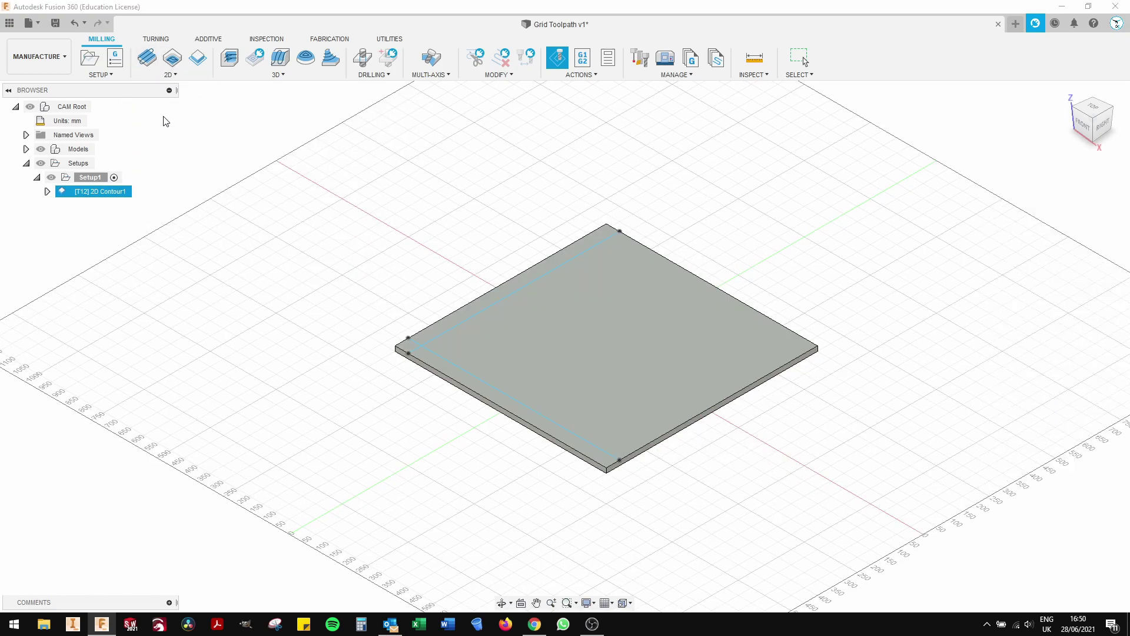
left_click(171, 75)
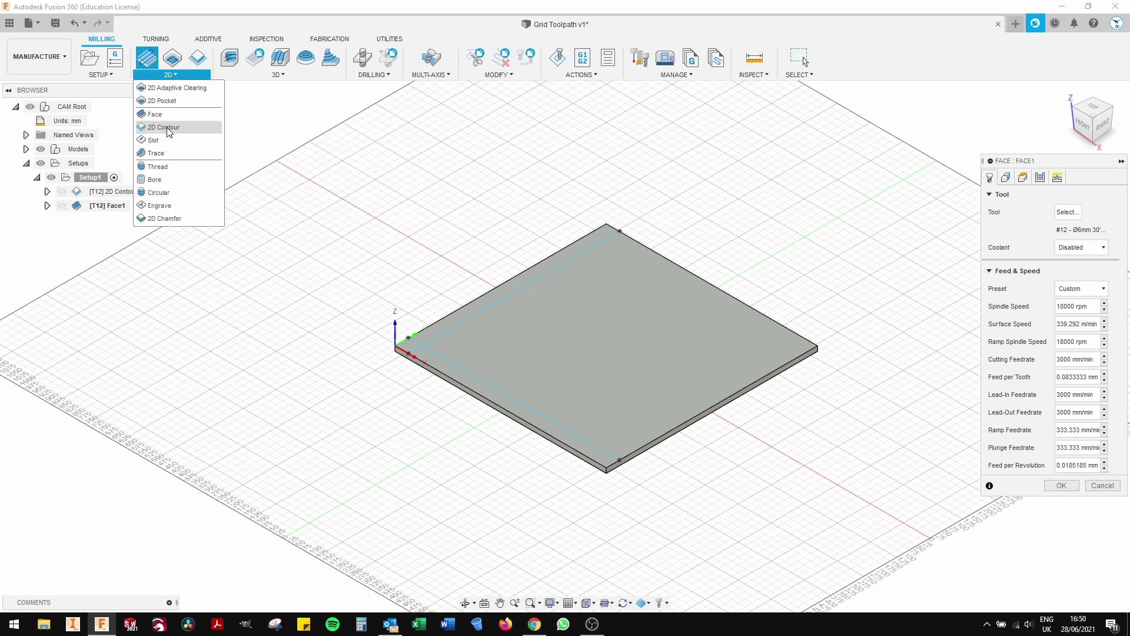
left_click(168, 128)
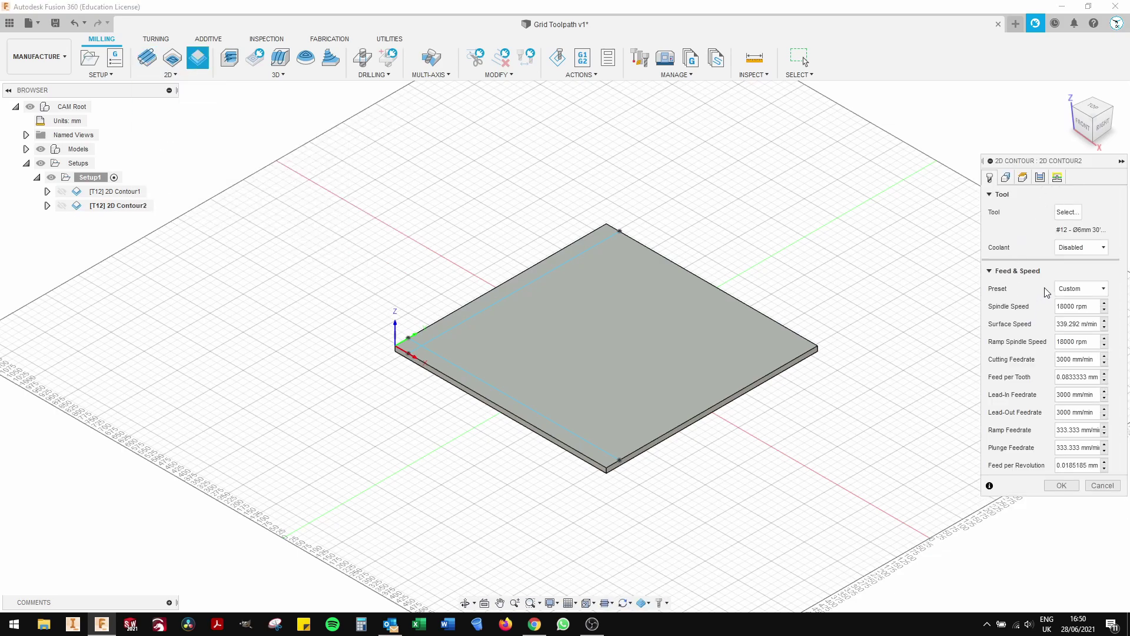
left_click(1005, 177)
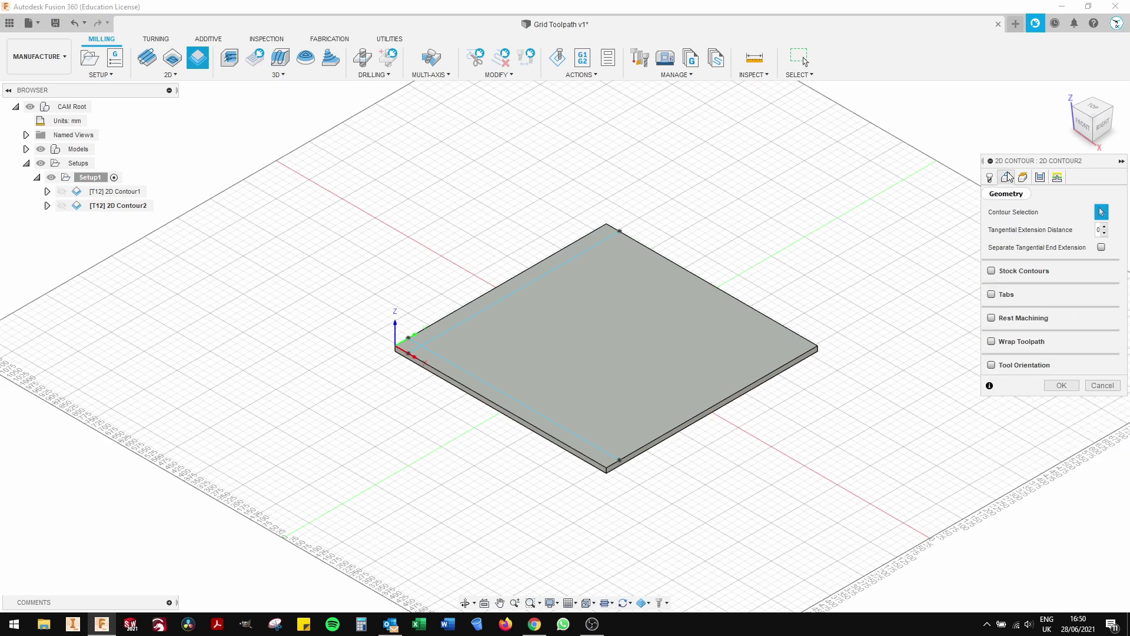
left_click(462, 372)
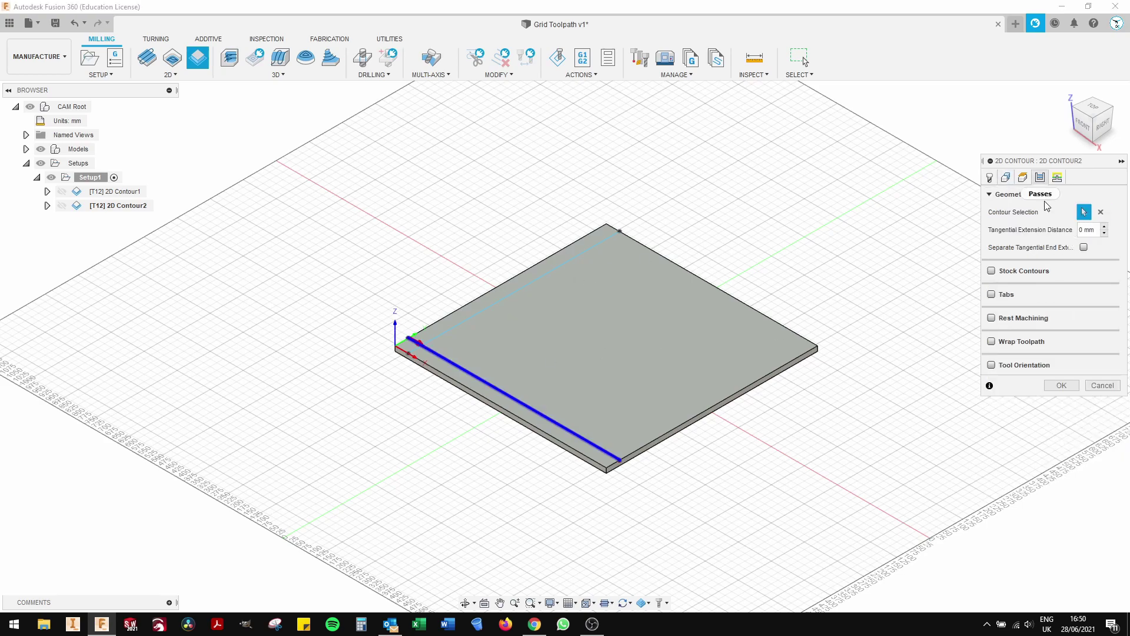
Set the second contour's chamfer width to 1 mm, disable lead-in and lead-out, and accept the operation
left_click(1040, 177)
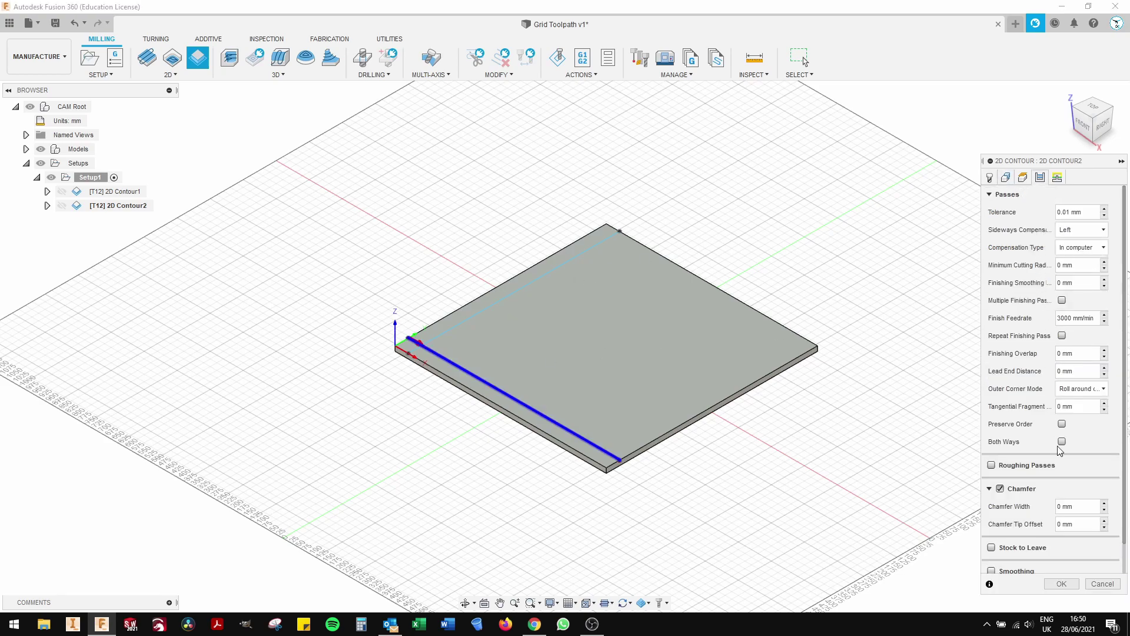
triple_click(1078, 506)
type("1")
left_click(1056, 178)
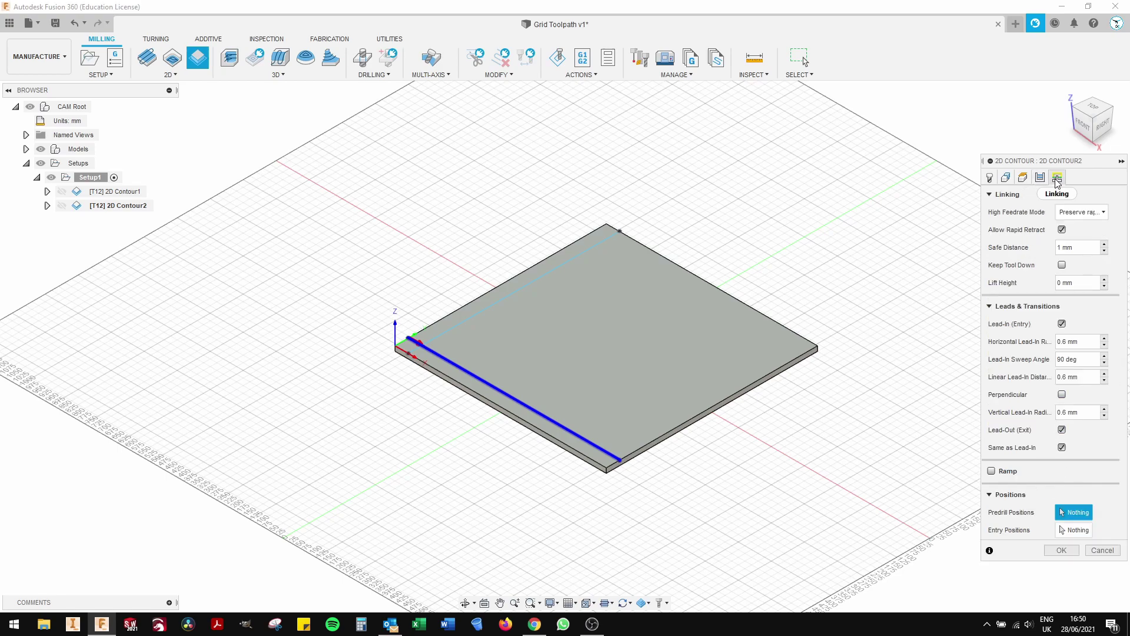
left_click(1062, 323)
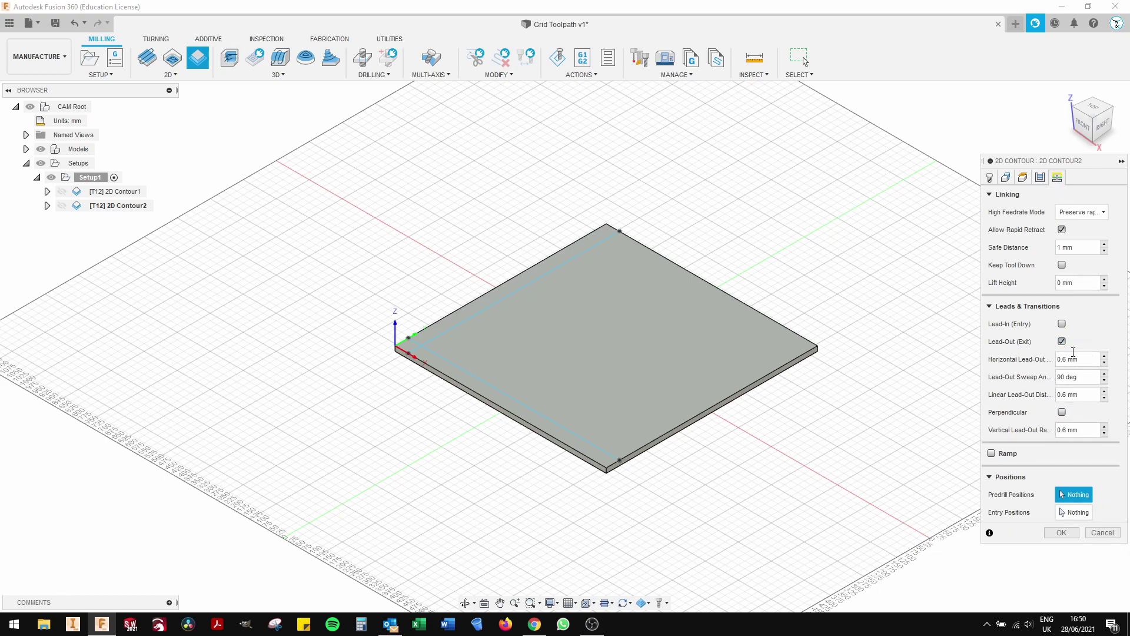
left_click(1062, 341)
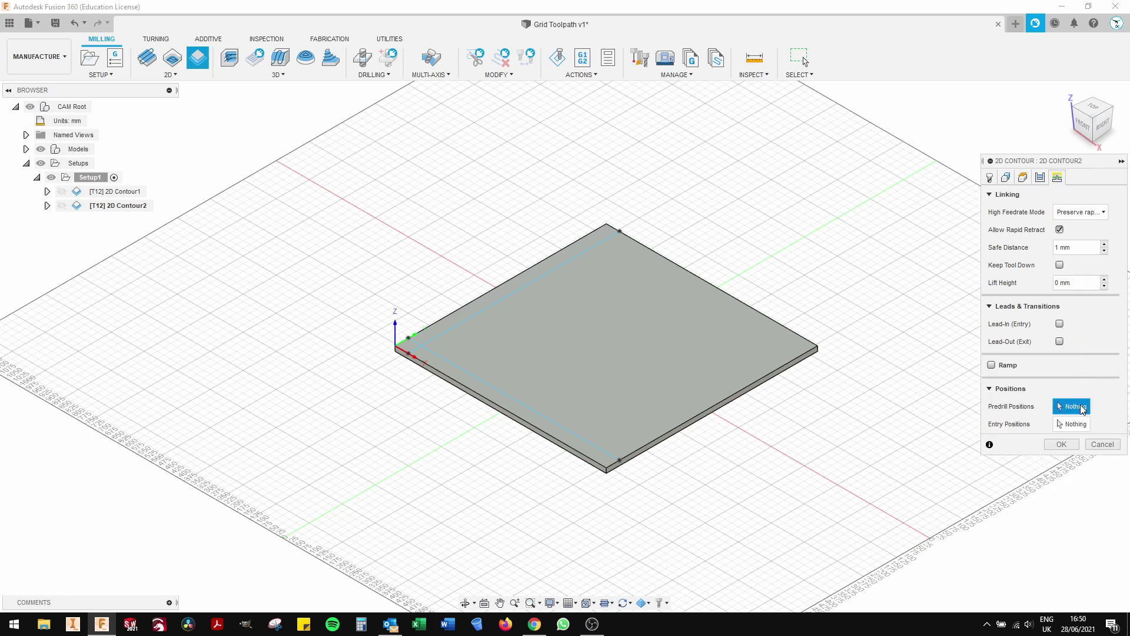
left_click(1062, 445)
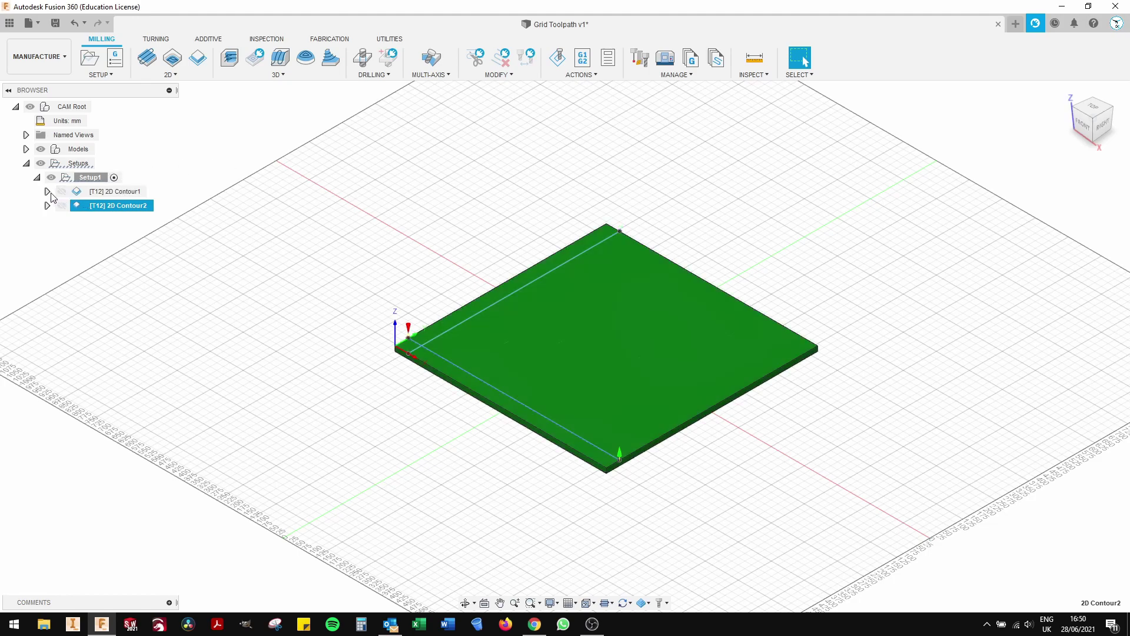
Add the first 2D contour to a new linear pattern along the plate's back edge, direction flipped, with 50 mm spacing and 15 instances
right_click(93, 193)
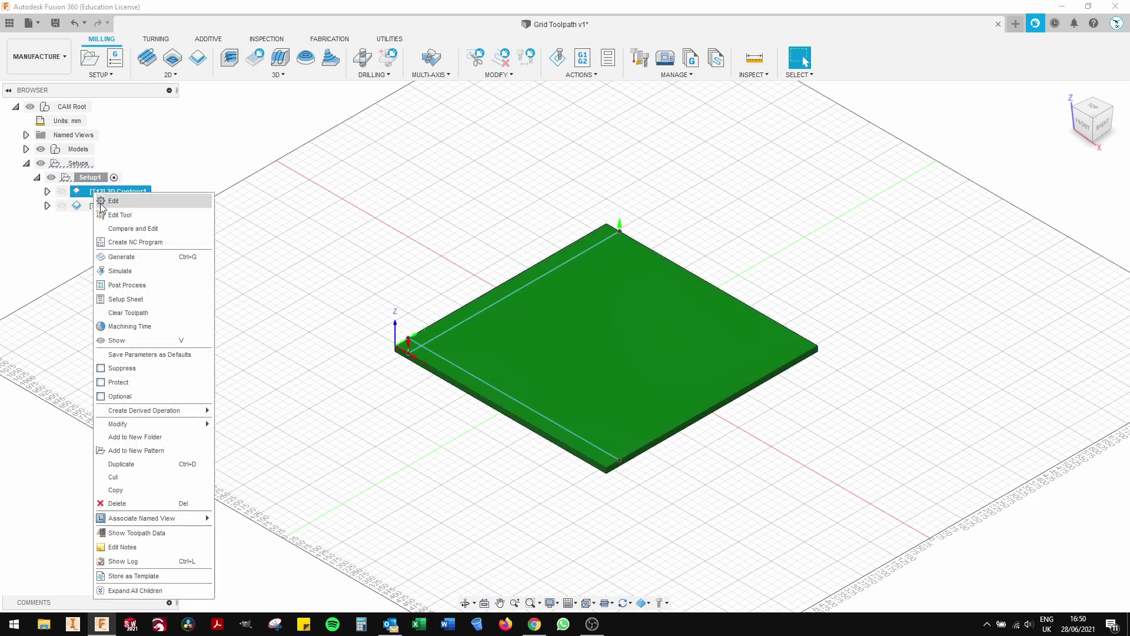
left_click(134, 451)
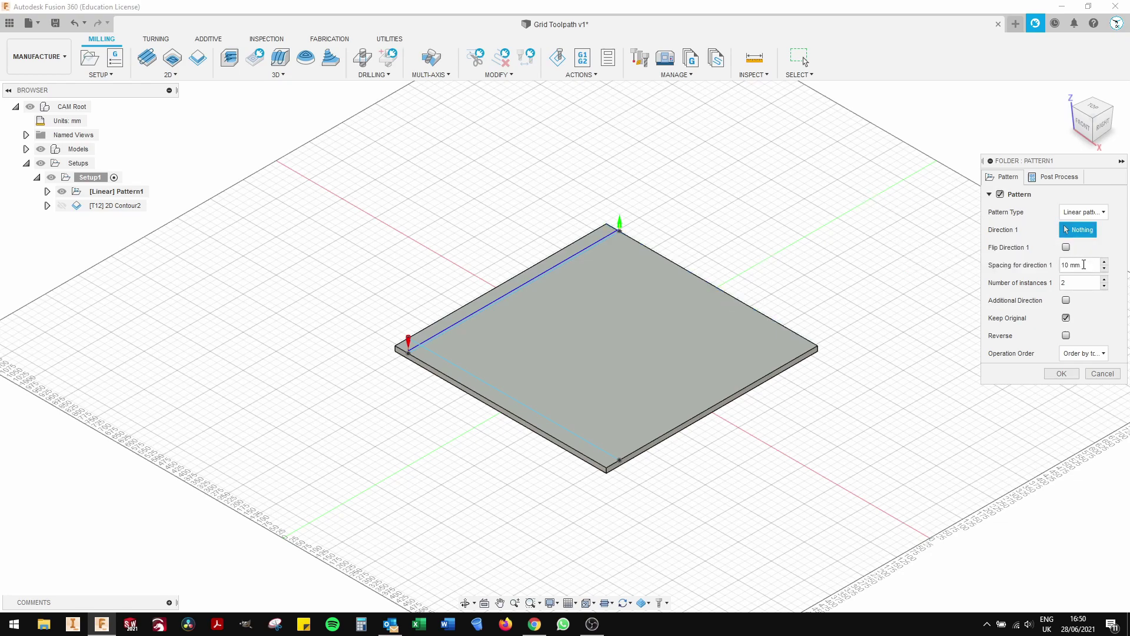
left_click_drag(1084, 264, 1046, 272)
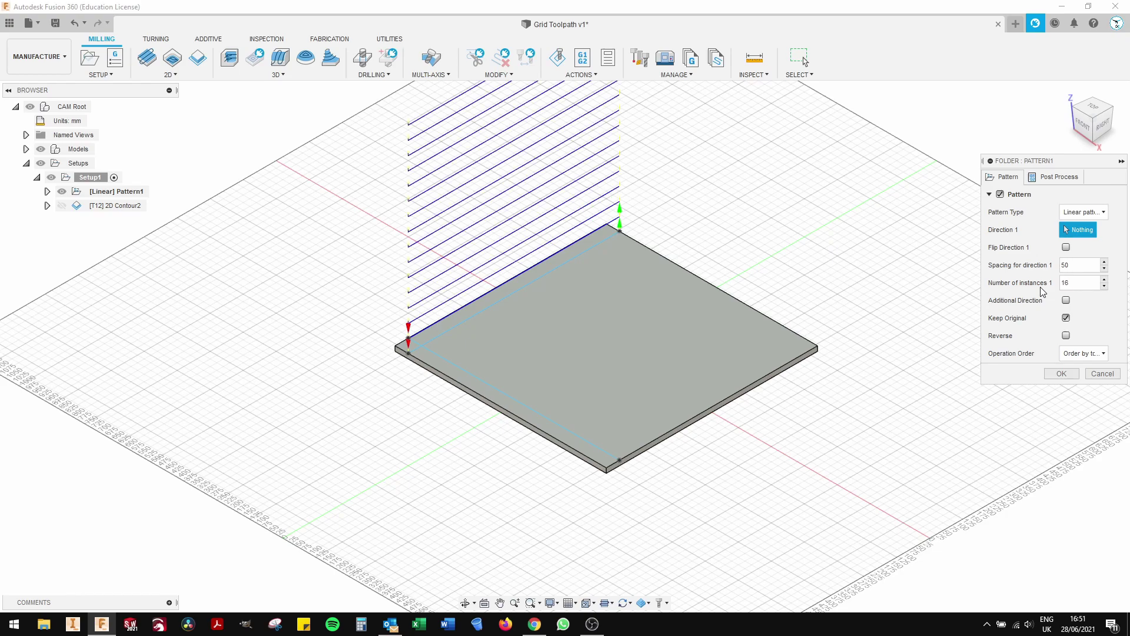
left_click(679, 268)
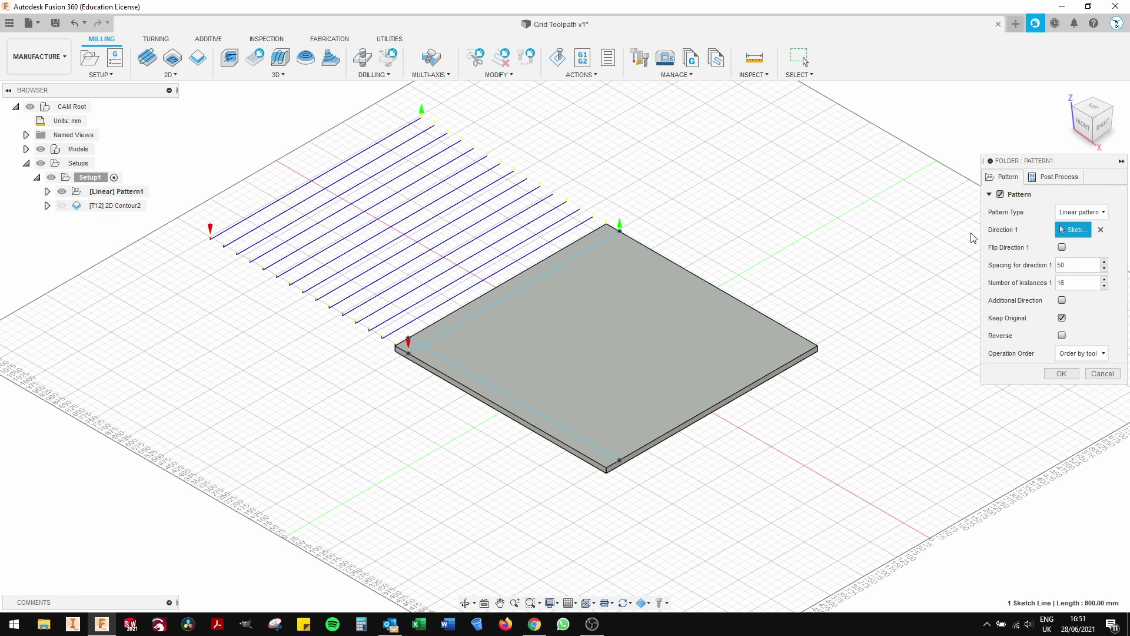
left_click(1061, 247)
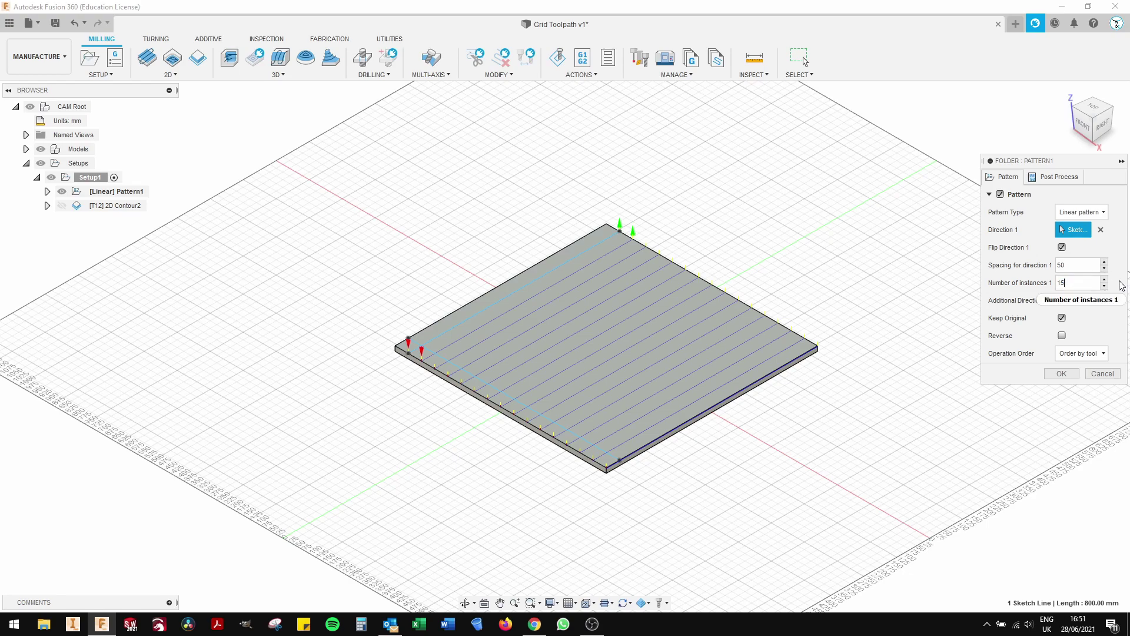
type("5")
left_click(1048, 372)
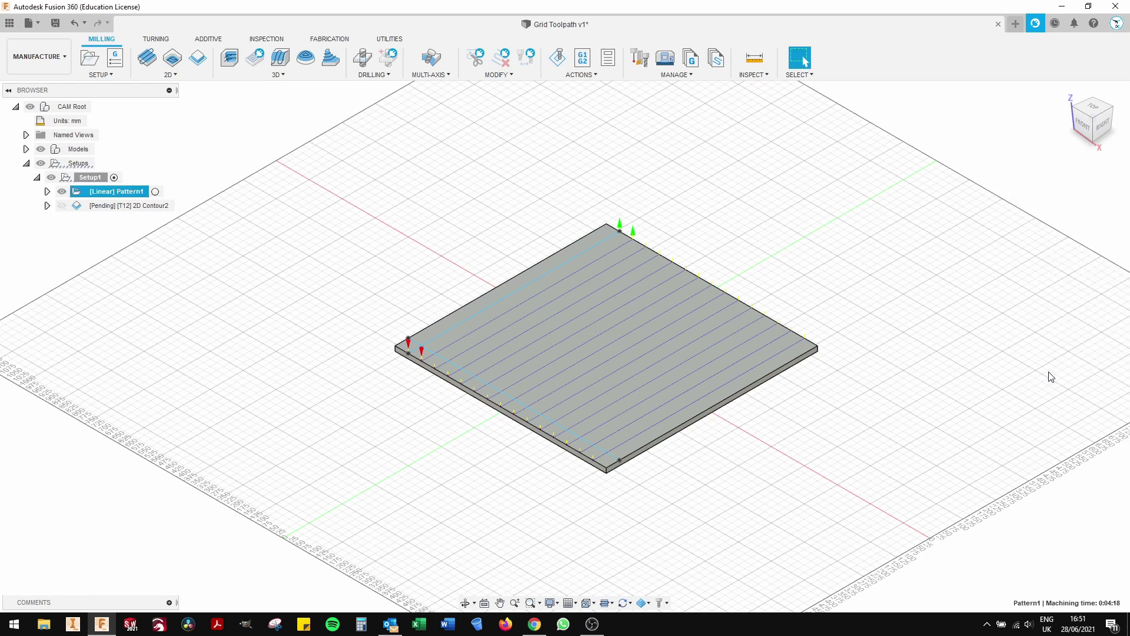
Add the second 2D contour to a new linear pattern along the plate's right edge with 50 mm spacing and 15 instances
right_click(114, 208)
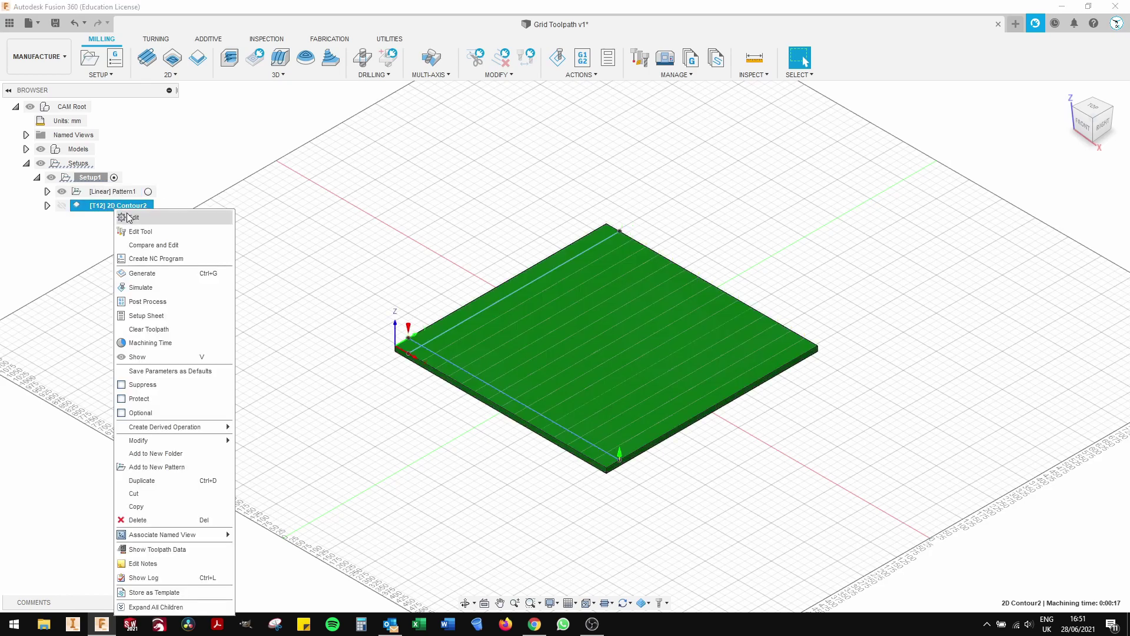
left_click(187, 473)
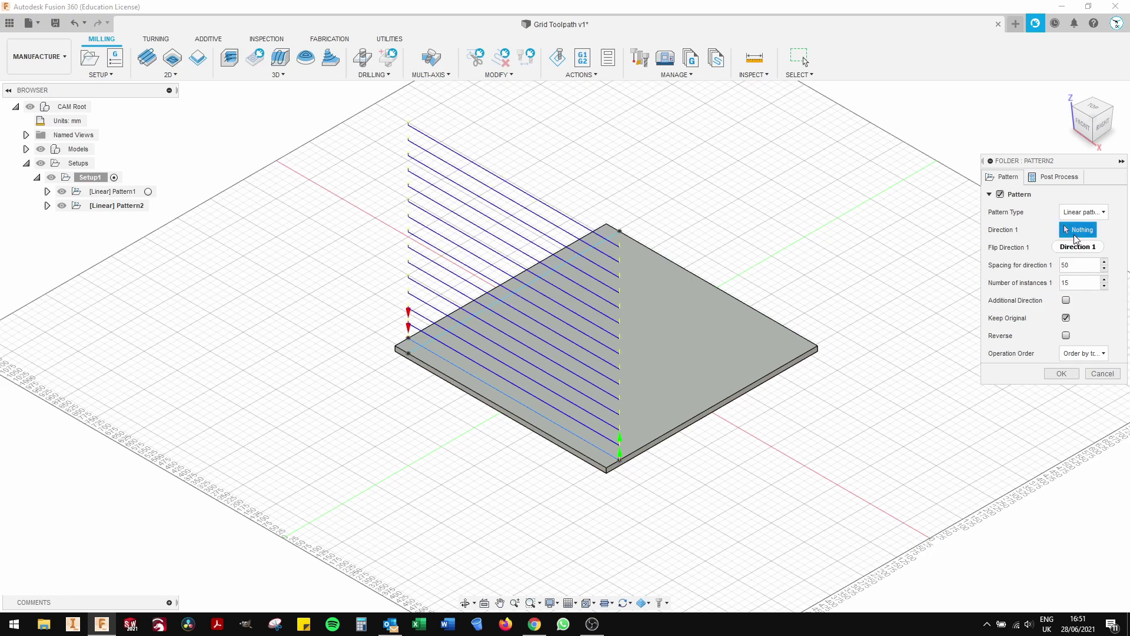
left_click(783, 369)
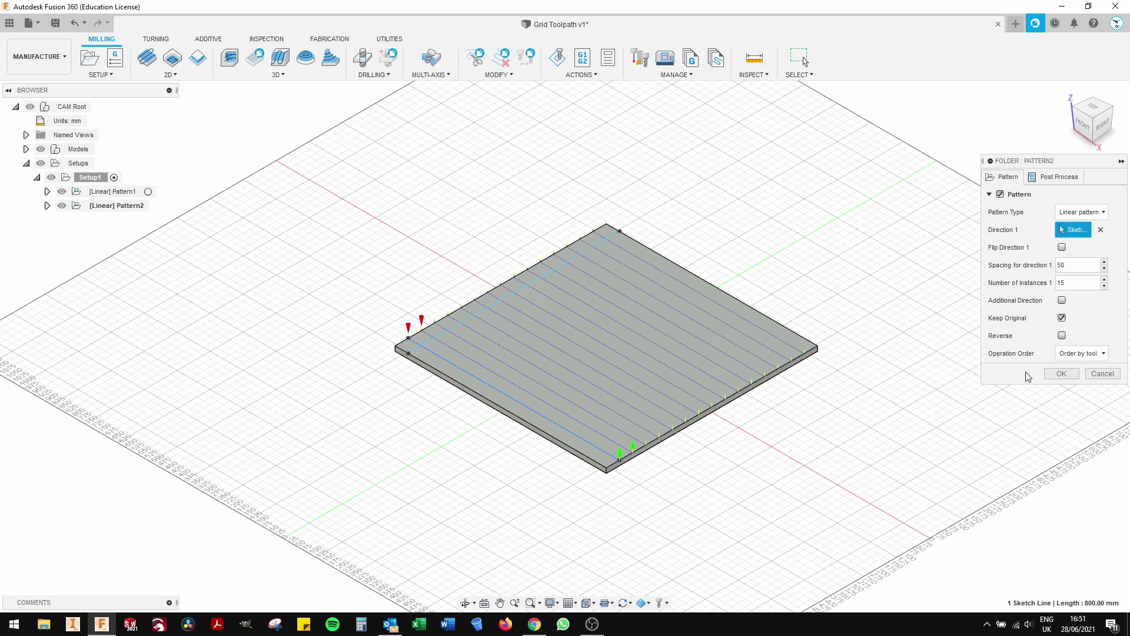
left_click(1061, 374)
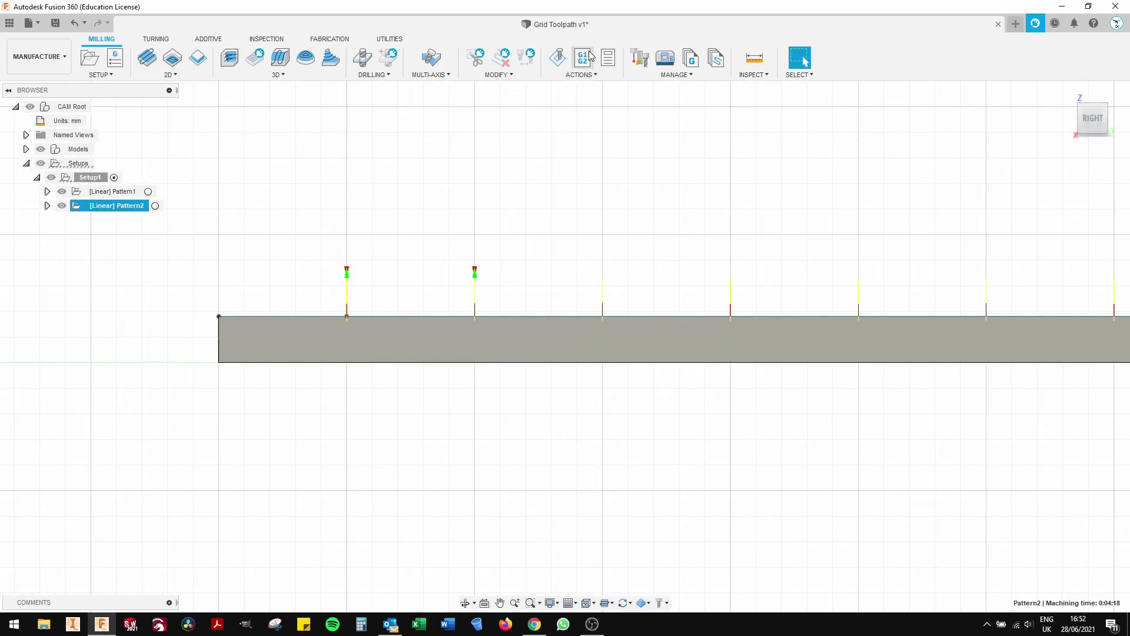
Start post-processing the toolpaths with the program name "800 x 800 Grid" and the program comment "NA"
left_click(582, 58)
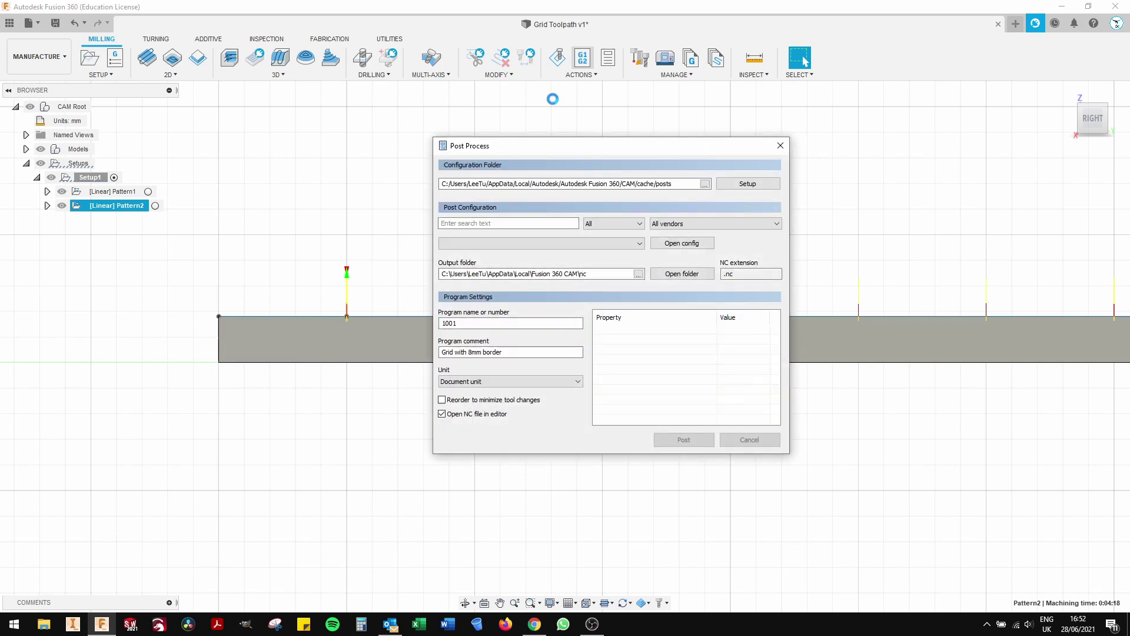
left_click(479, 321)
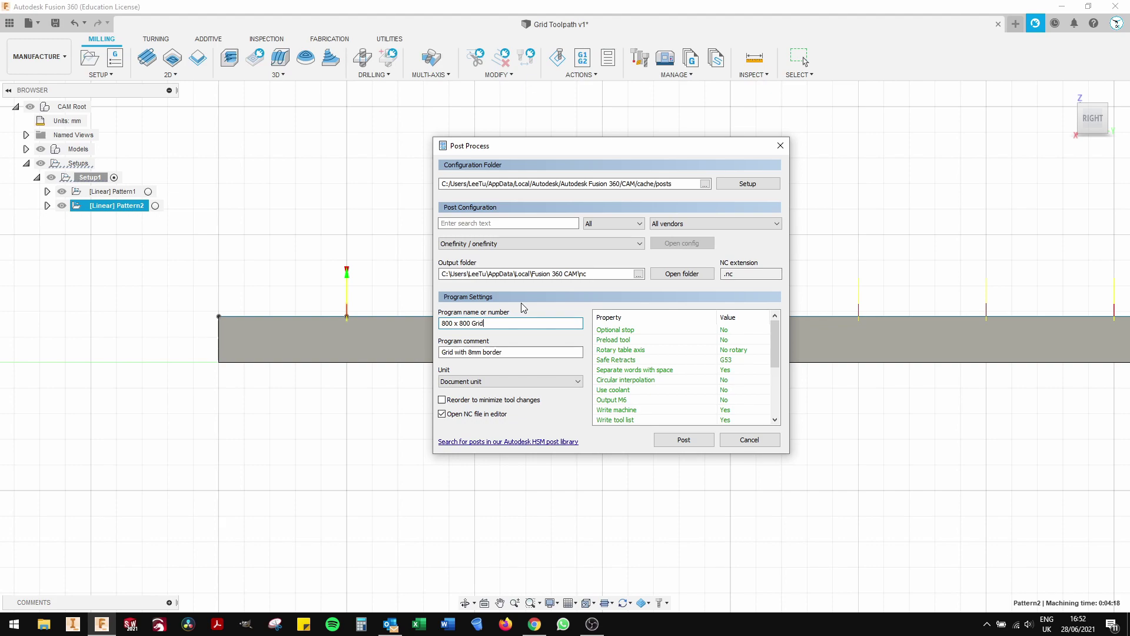
left_click(517, 354)
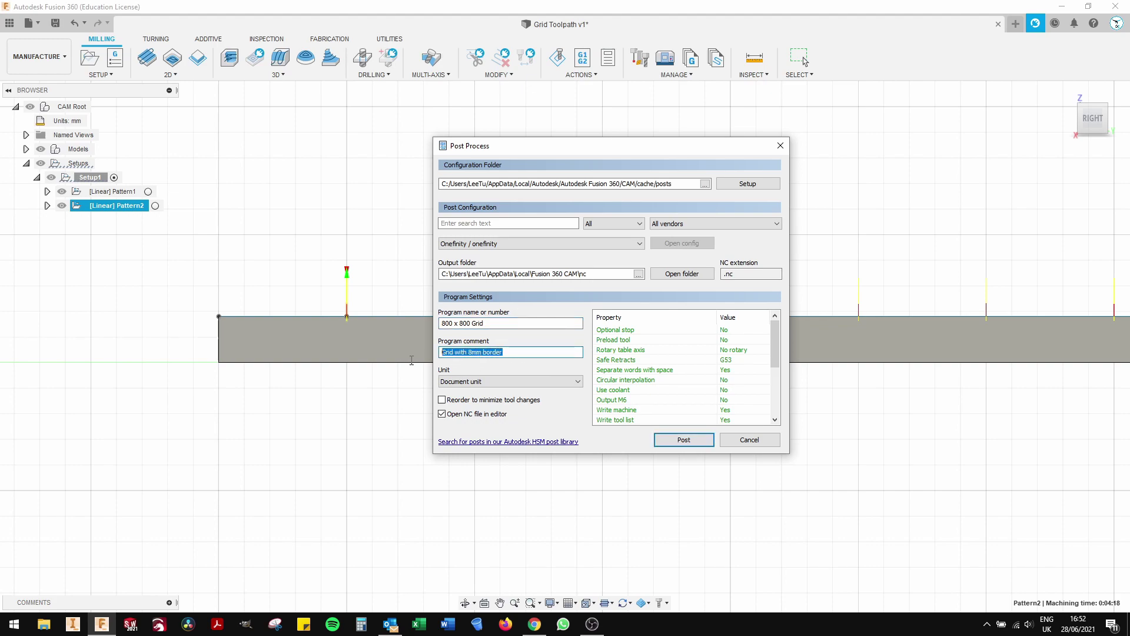
type("NA")
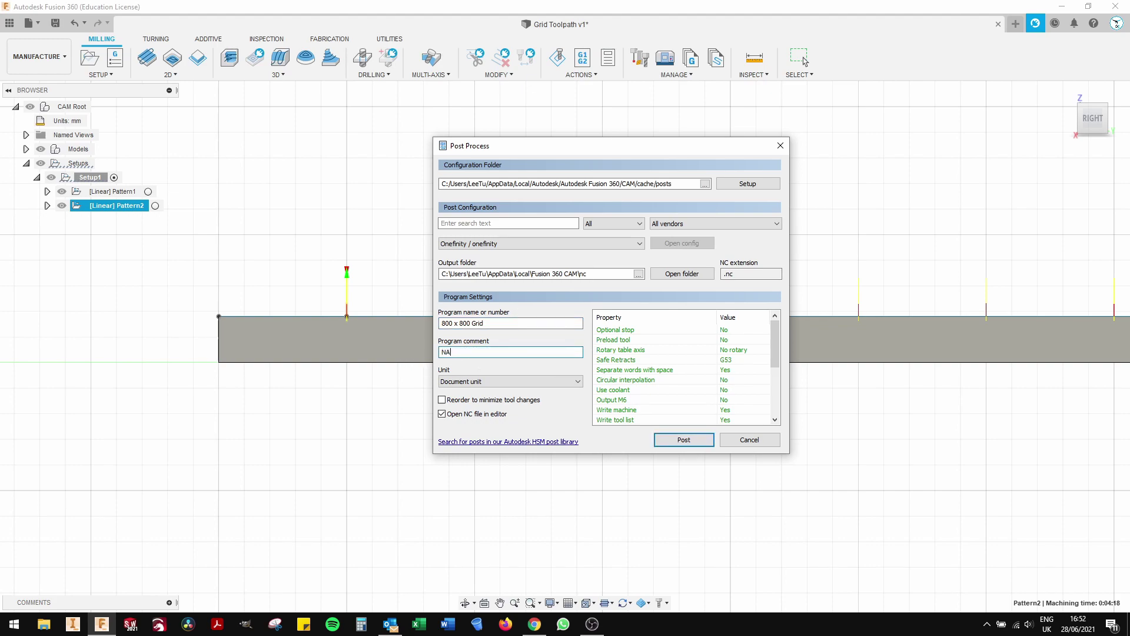